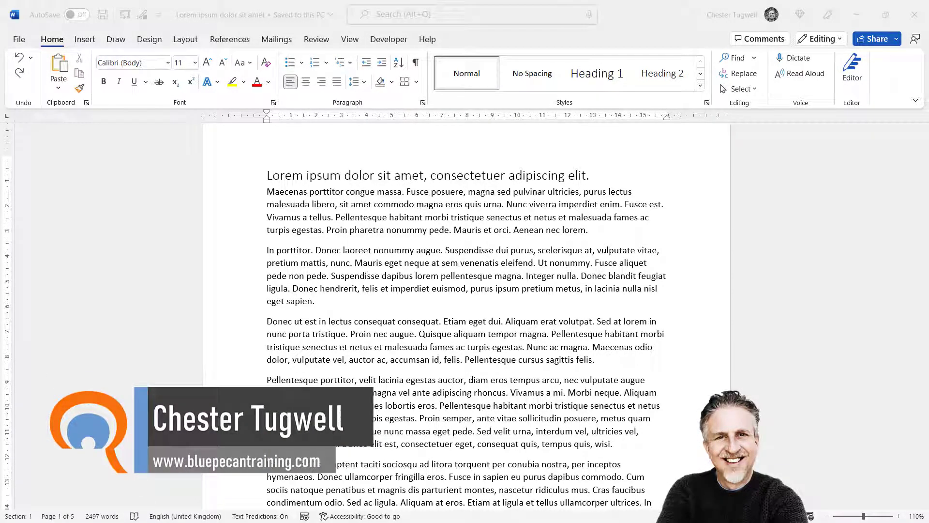
# Insert a footnote after "magna eros quis urna." in the first paragraph with the text "Footnote 1 text"
pyautogui.click(504, 208)
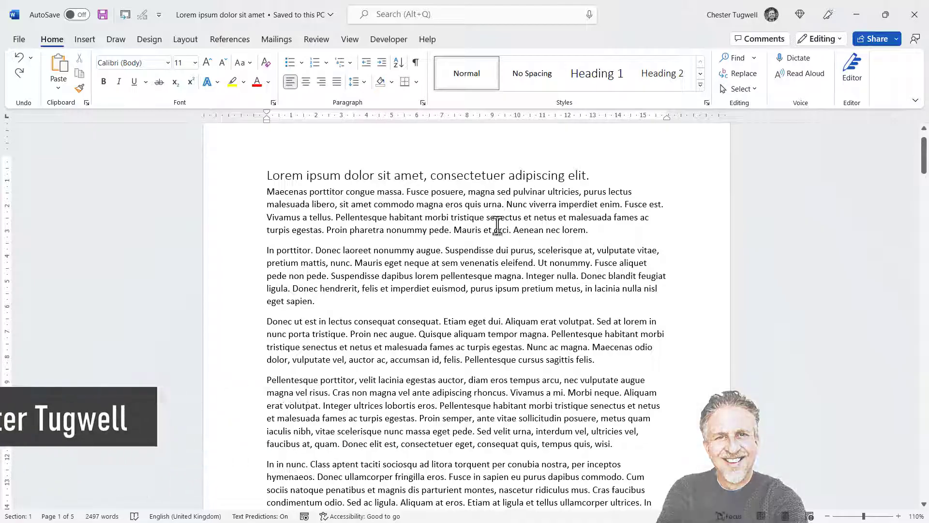
pyautogui.click(226, 40)
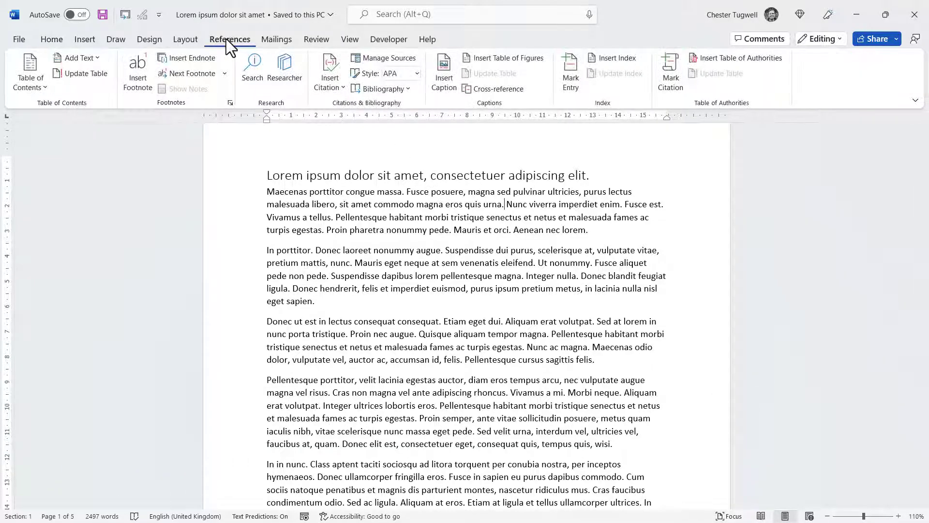
pyautogui.click(138, 86)
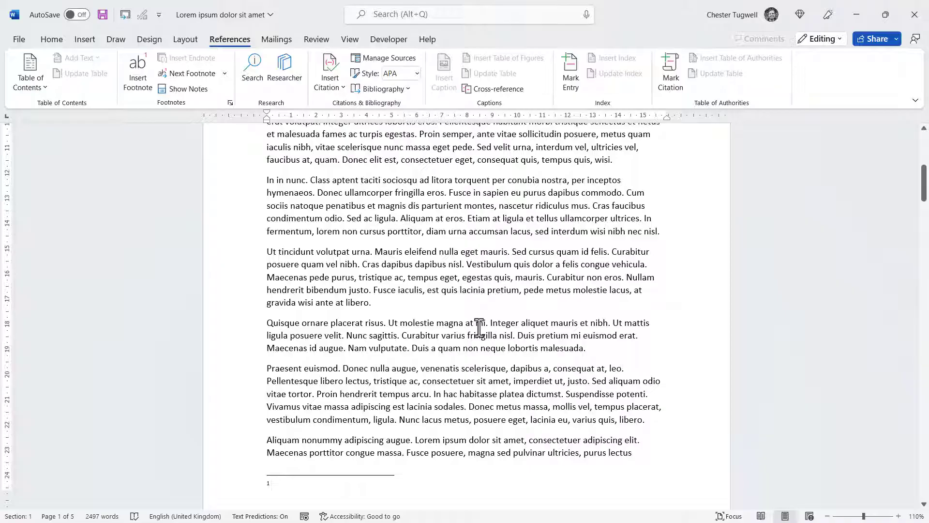
pyautogui.scroll(6, 478, 327)
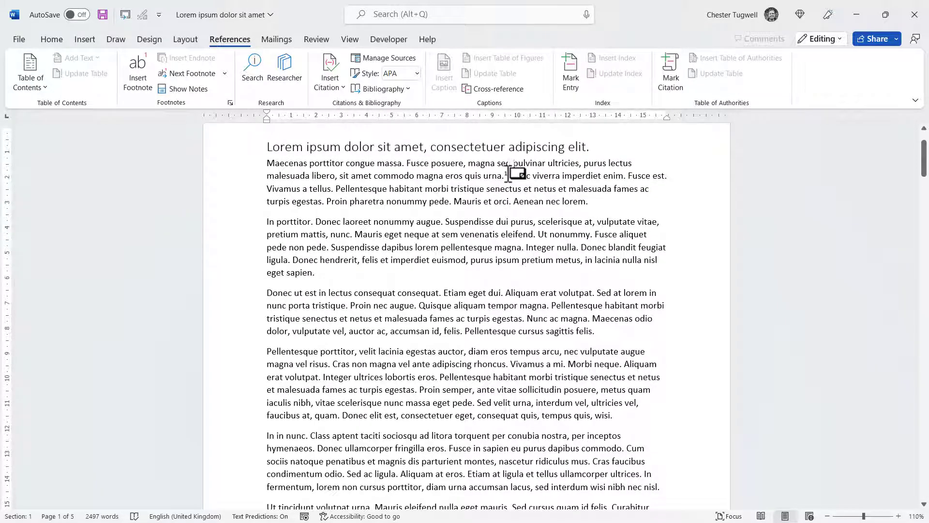
pyautogui.scroll(-7, 436, 329)
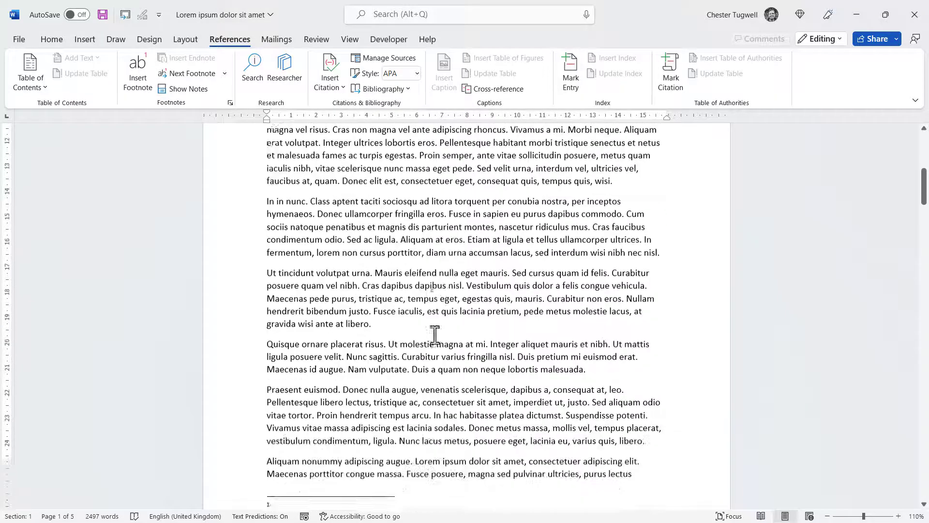
pyautogui.write('F')
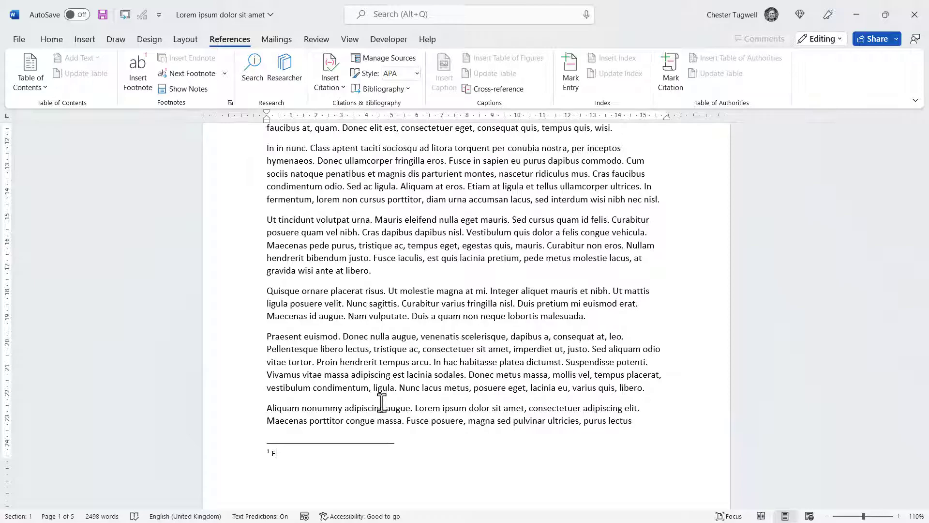
pyautogui.write('ootnote 1 text')
# Insert a footnote after "eget sapien." at the end of the second paragraph with the text "Footnote 2 text"
pyautogui.scroll(5, 435, 305)
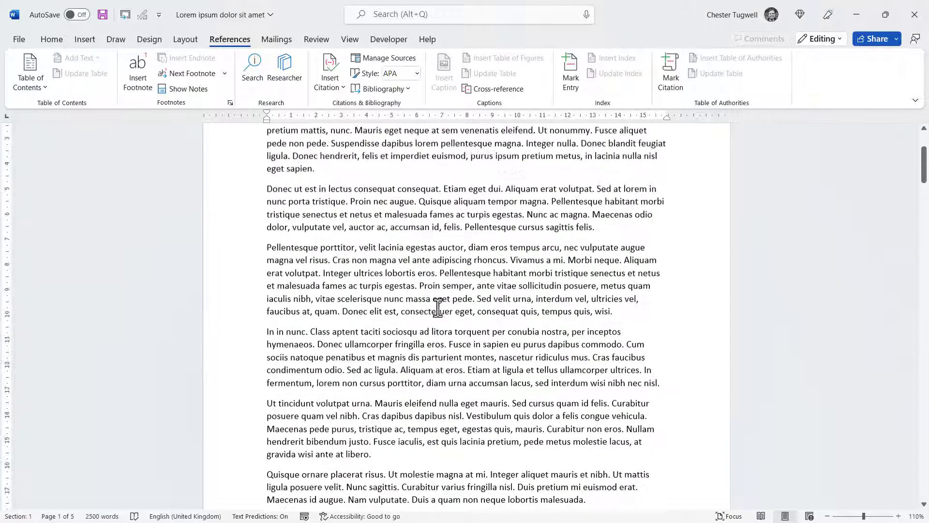
pyautogui.scroll(2, 438, 307)
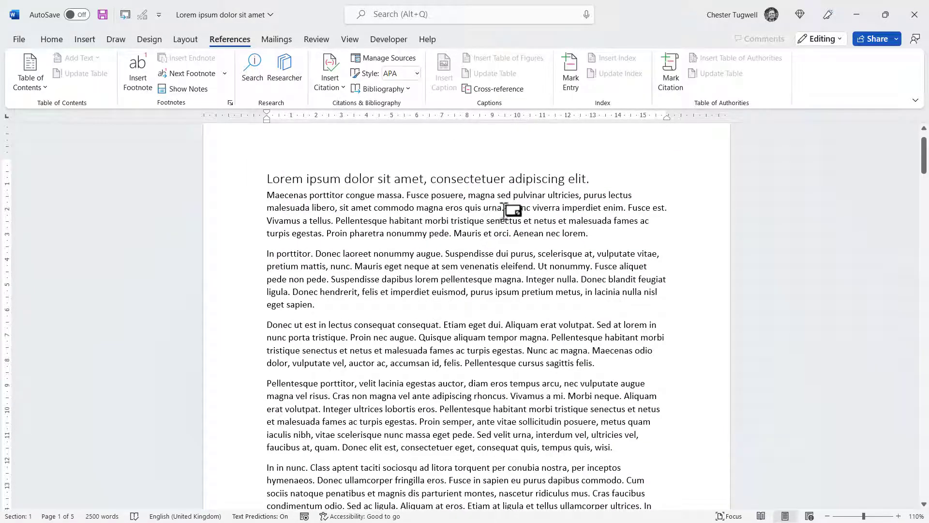
pyautogui.moveTo(506, 208)
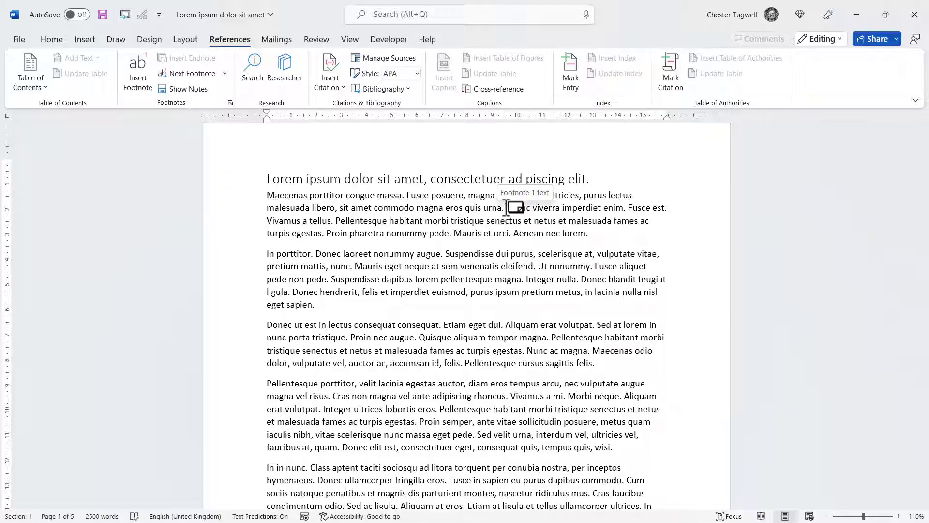
pyautogui.click(320, 305)
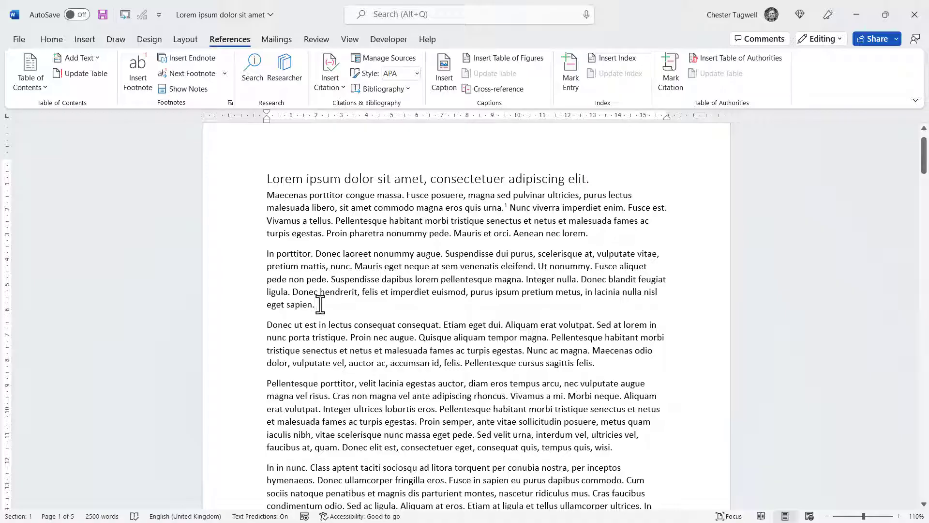
pyautogui.click(135, 79)
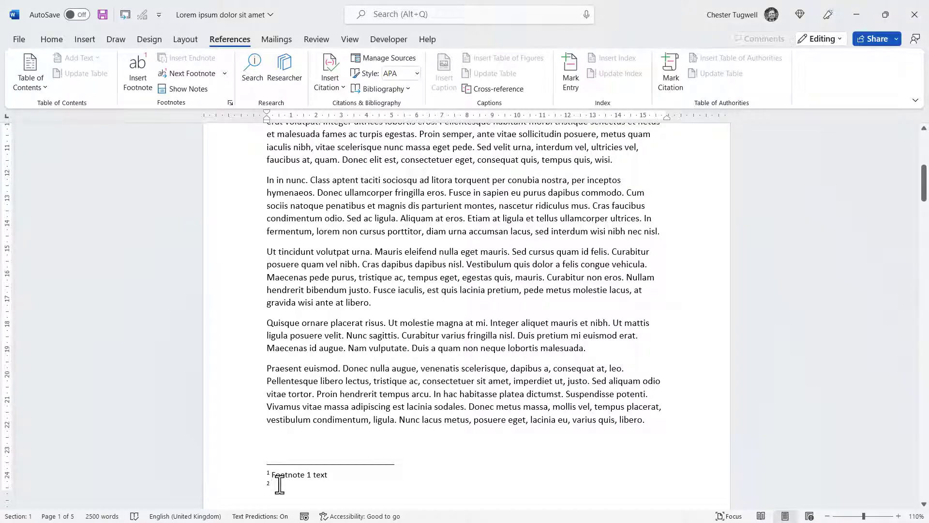
pyautogui.write('Footnote 2 text')
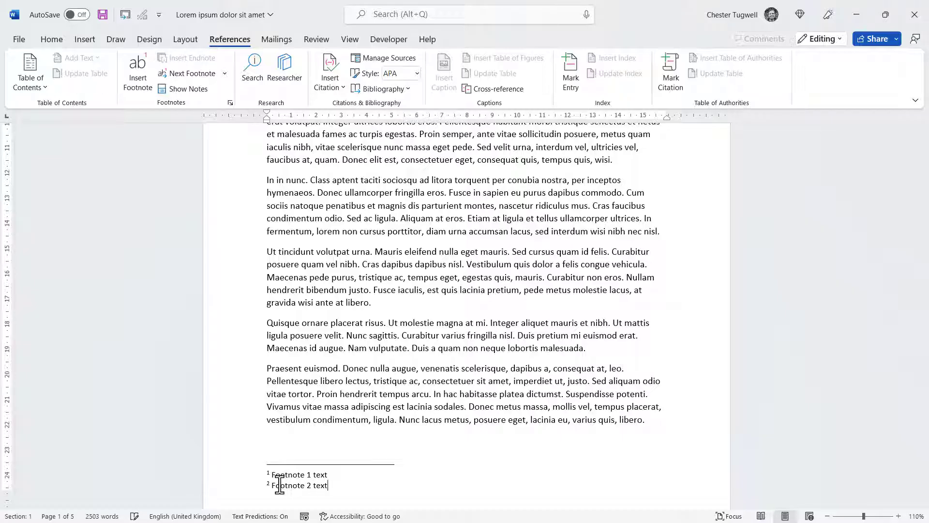
# Insert a new footnote after "Donec laoreet nonummy augue." in the second paragraph
pyautogui.scroll(4, 317, 333)
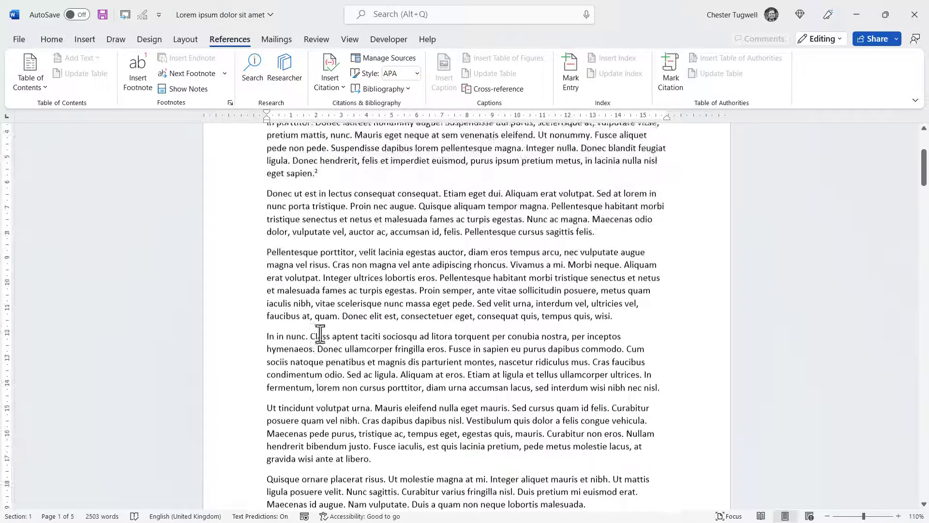
pyautogui.moveTo(320, 176)
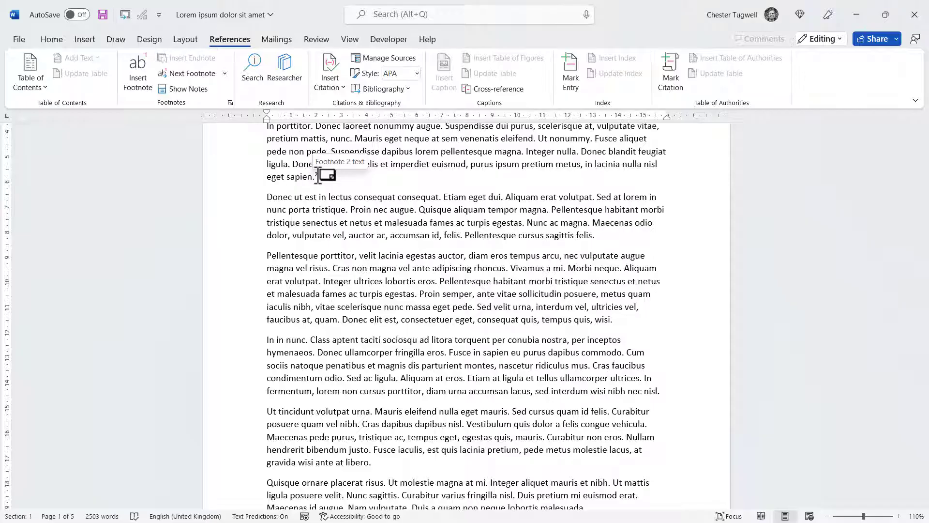
pyautogui.scroll(1, 400, 189)
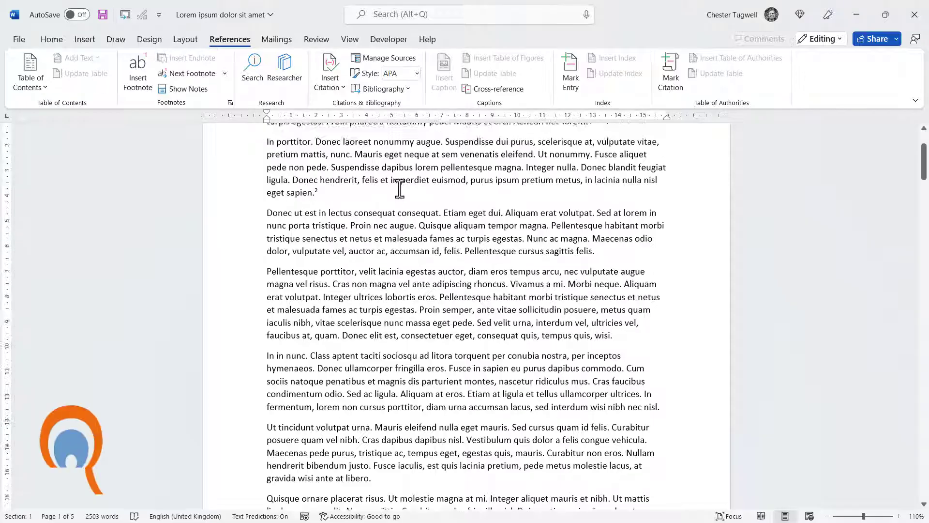
pyautogui.scroll(3, 399, 189)
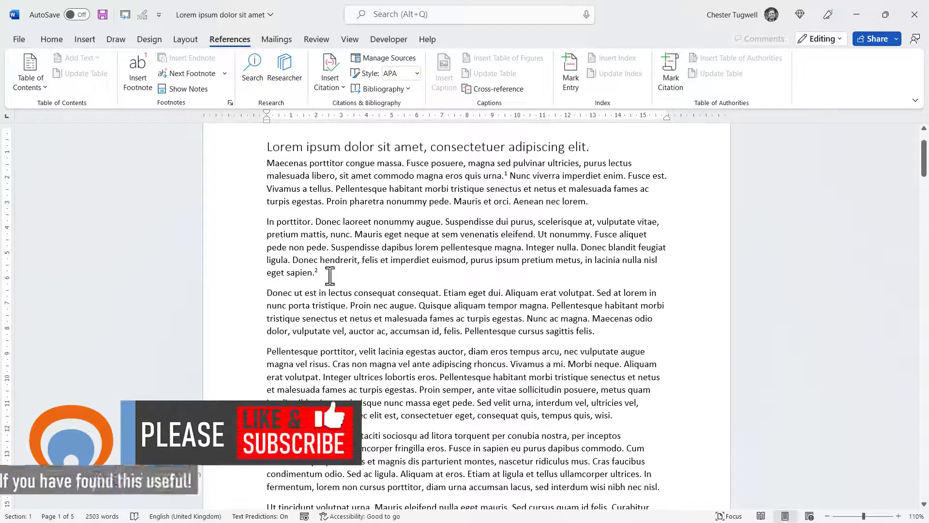
pyautogui.click(445, 223)
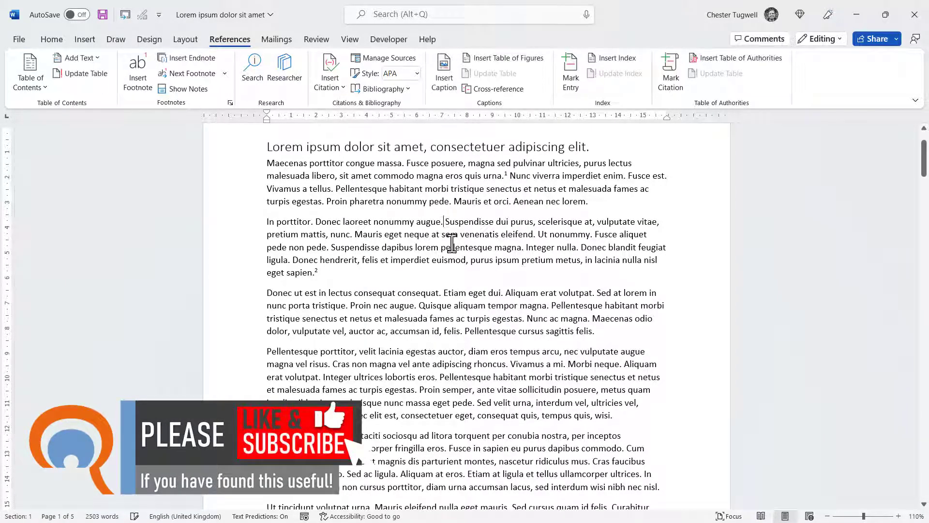
pyautogui.click(131, 78)
# Enter "Footnote 2 text" for the new footnote and change the wording of the one below it to "Footnote 3 text"
pyautogui.scroll(3, 351, 353)
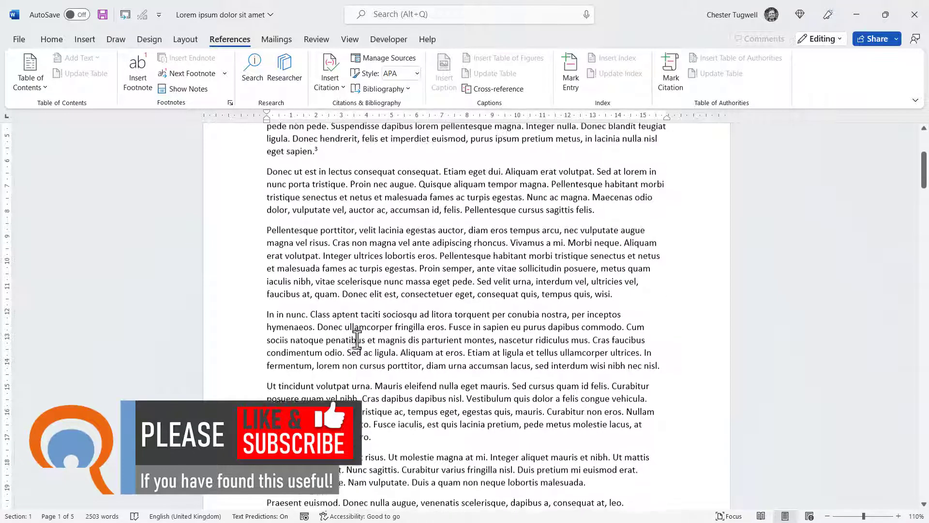
pyautogui.scroll(3, 363, 317)
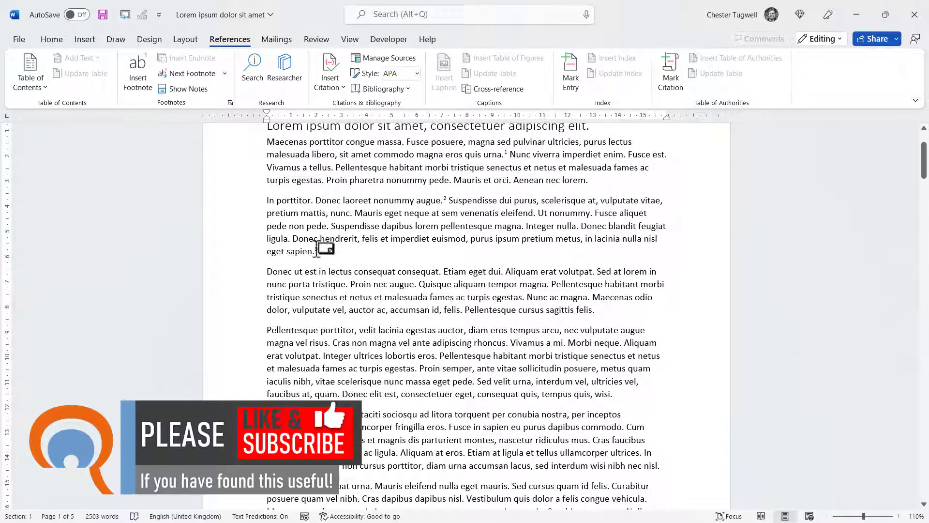
pyautogui.moveTo(318, 250)
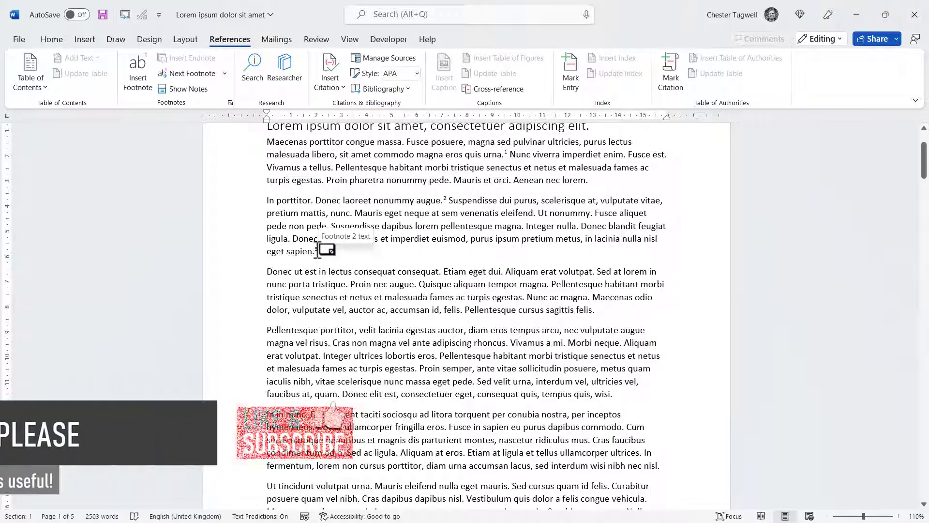
pyautogui.scroll(-6, 400, 266)
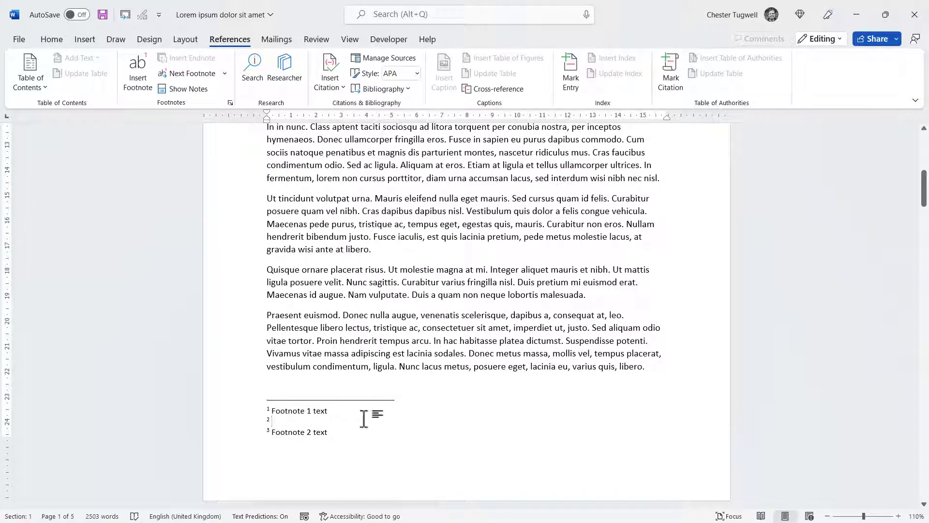
pyautogui.write('Footnot')
pyautogui.press('BackSpace')
pyautogui.press('BackSpace')
pyautogui.write('otnote 2 text')
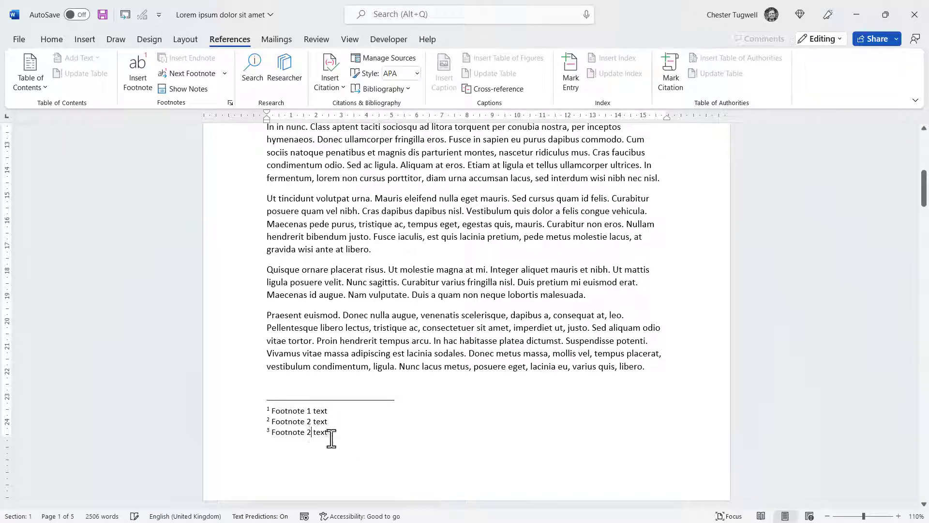
pyautogui.press('BackSpace')
# Delete the footnote reference after "Donec laoreet nonummy augue." and check the remaining footnotes' numbering
pyautogui.scroll(3, 414, 381)
pyautogui.scroll(3, 414, 380)
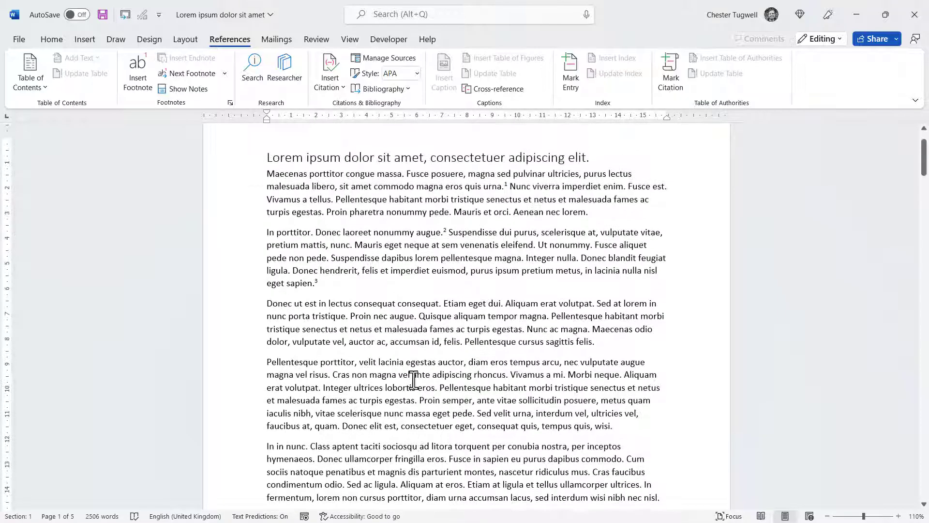
pyautogui.click(445, 232)
pyautogui.press('Delete')
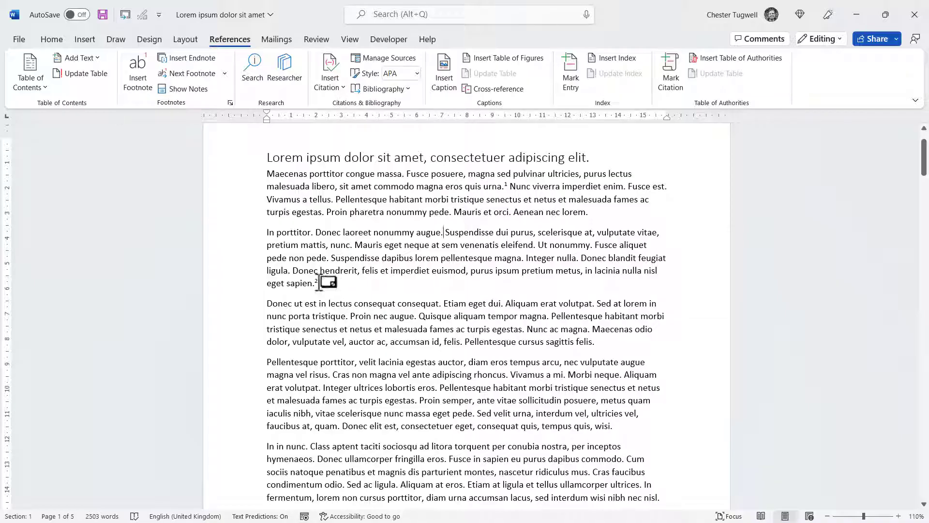
pyautogui.moveTo(321, 283)
pyautogui.scroll(-8, 352, 285)
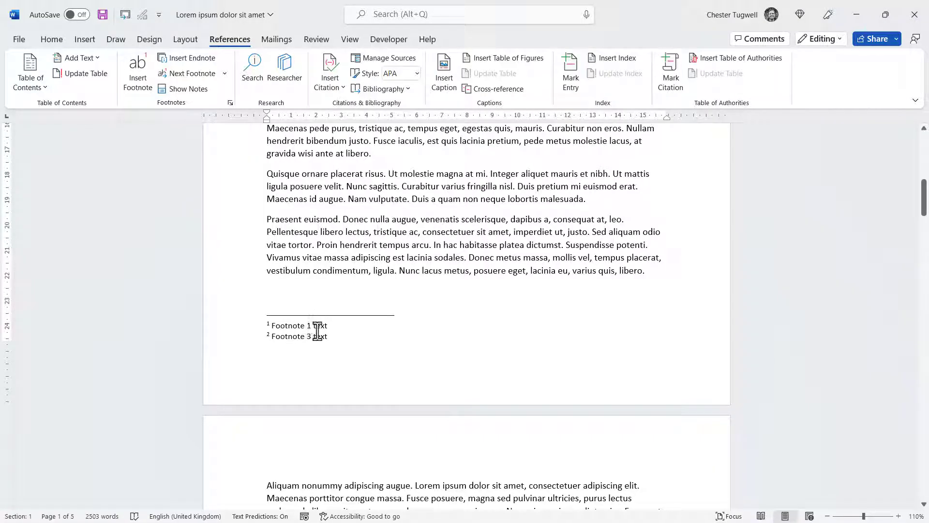
# Try editing the number in the second footnote's text, and undo that edit together with the footnote deletion
pyautogui.click(314, 336)
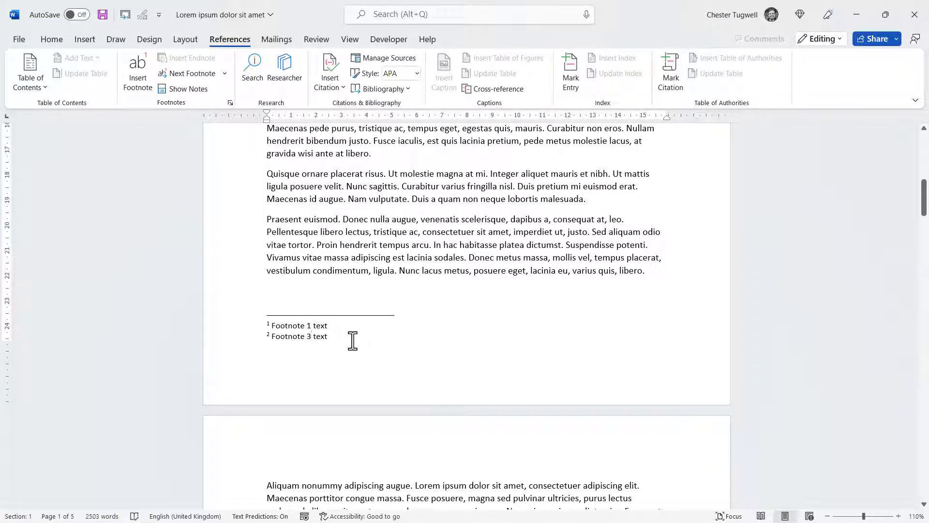
pyautogui.press('BackSpace')
pyautogui.hotkey('ctrl', 'z')
pyautogui.hotkey('ctrl', 'z')
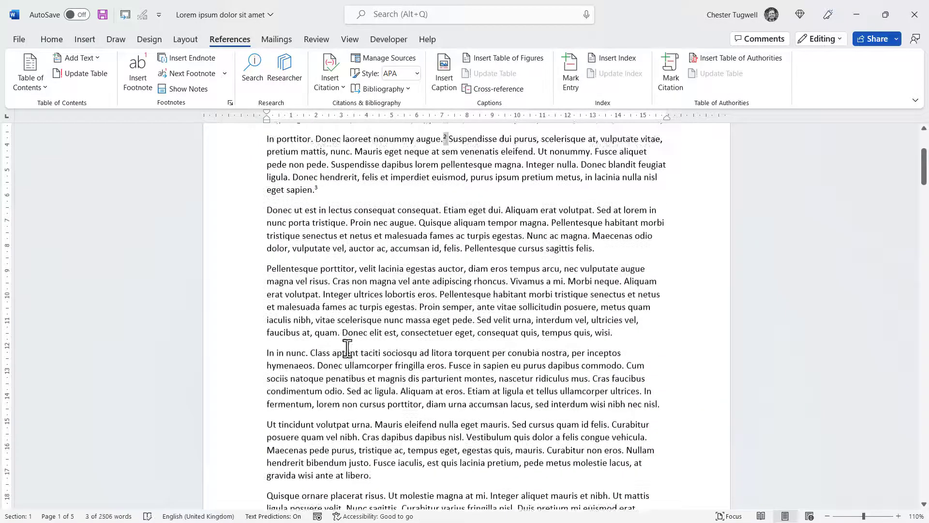
# Move "In porttitor. Donec laoreet nonummy augue." with its footnote reference to after "Donec blandit feugiat ligula." on page 2
pyautogui.scroll(8, 430, 329)
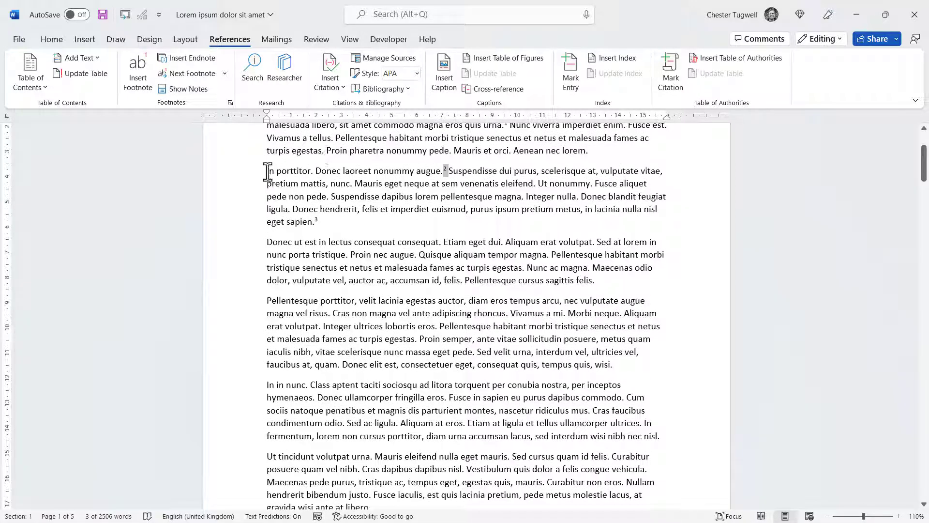
pyautogui.moveTo(267, 171); pyautogui.dragTo(449, 169)
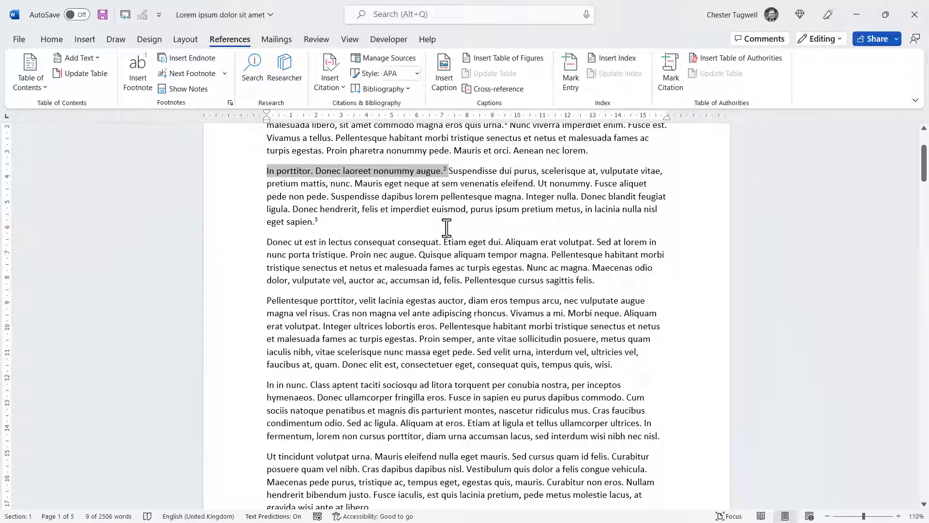
pyautogui.hotkey('ctrl', 'x')
pyautogui.scroll(-7, 438, 271)
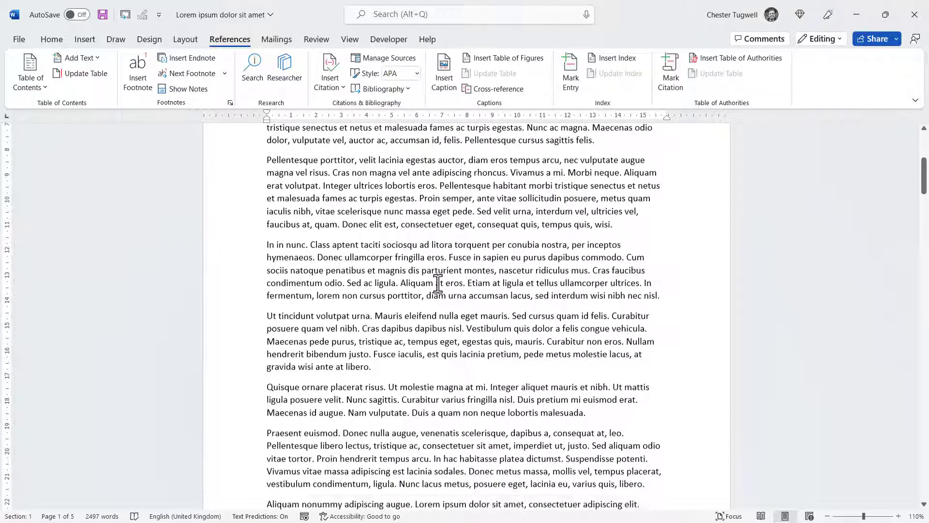
pyautogui.scroll(-2, 438, 283)
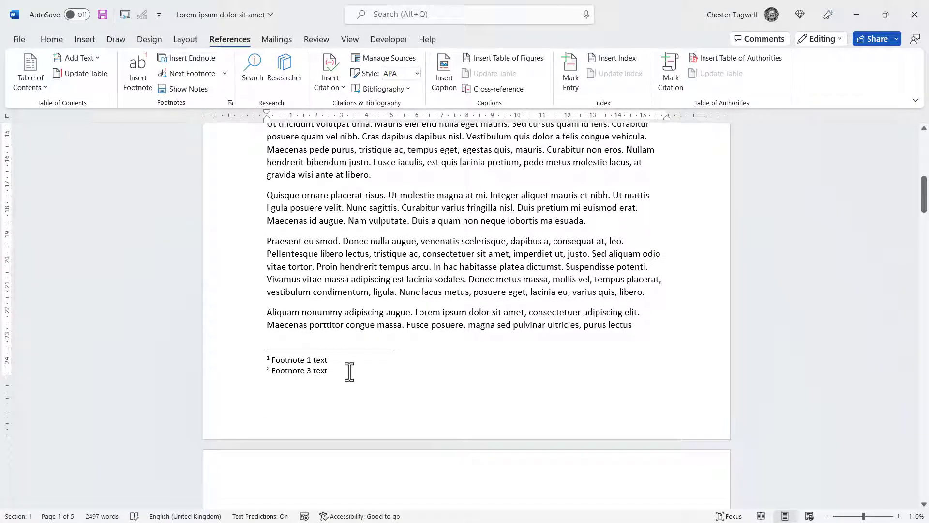
pyautogui.scroll(-2, 349, 371)
pyautogui.scroll(-8, 349, 371)
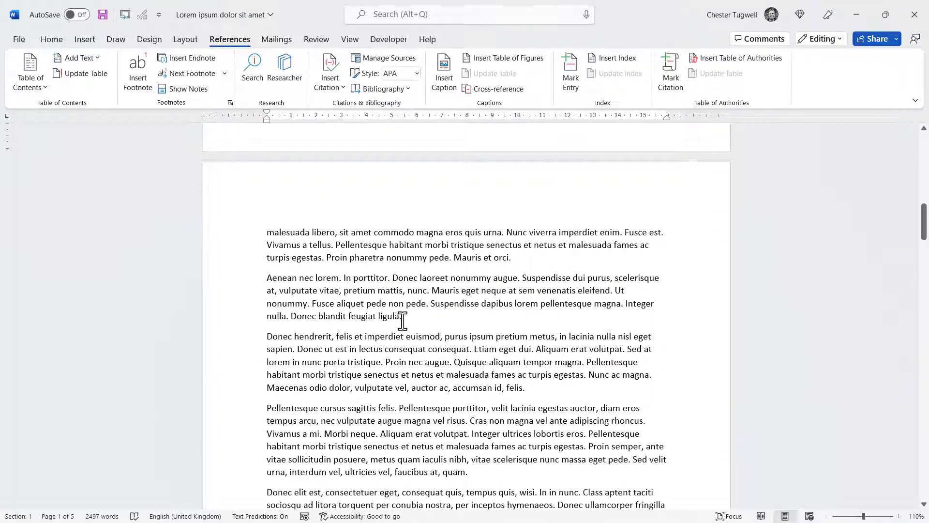
pyautogui.click(403, 317)
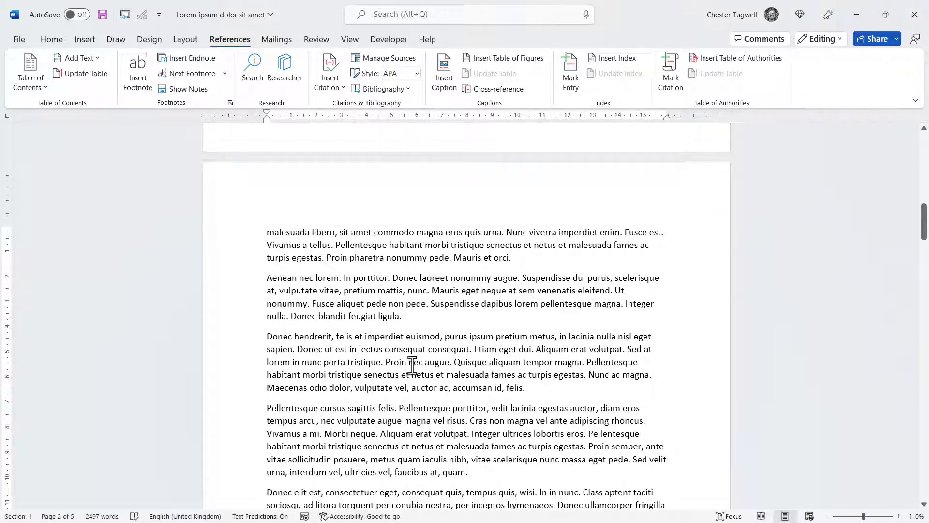
pyautogui.hotkey('ctrl', 'v')
# Change the text of the footnote at the end of page 2 to "Footnote 3 text"
pyautogui.scroll(-10, 392, 388)
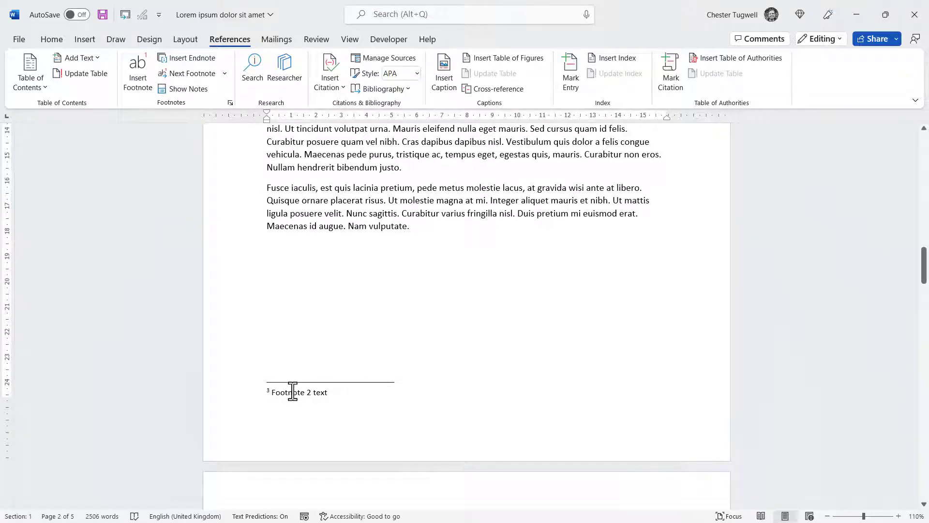
pyautogui.doubleClick(312, 394)
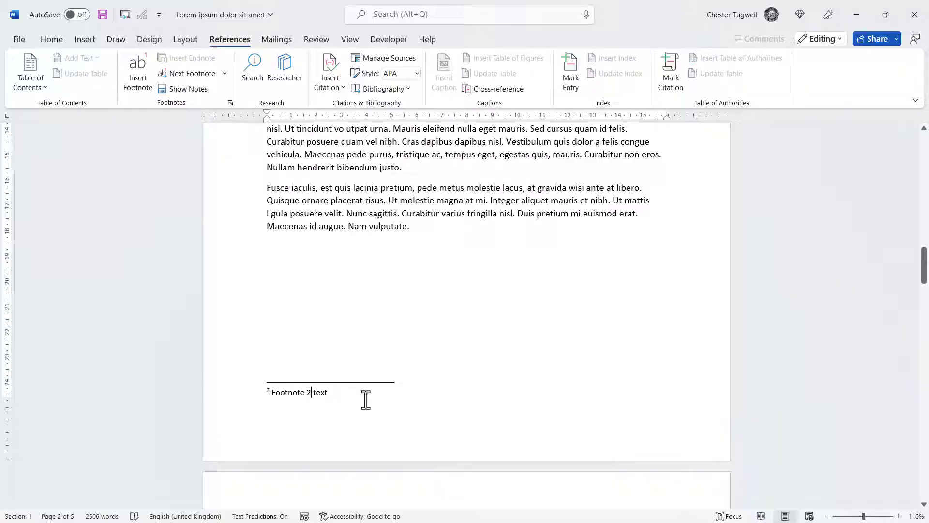
pyautogui.press('BackSpace')
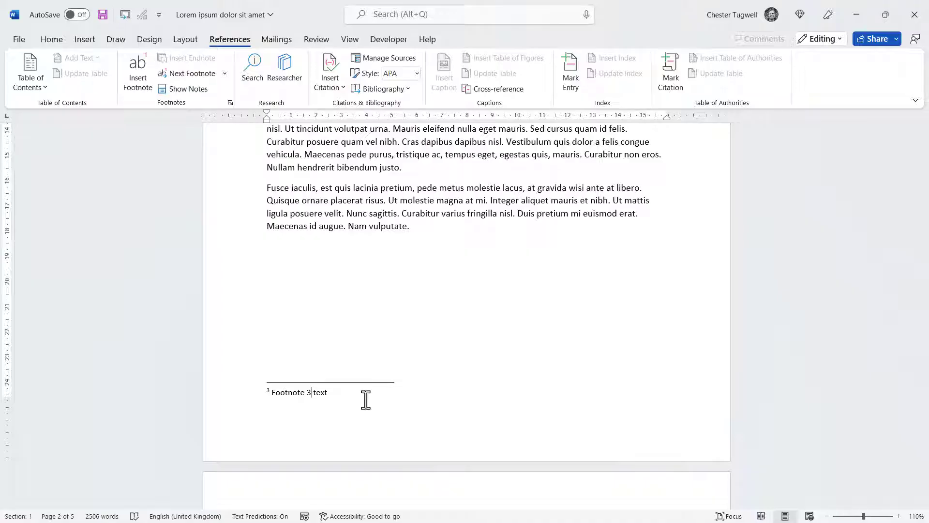
# Go through the footnote references one by one from the document's start, and show the note text of the last one
pyautogui.hotkey('ctrl', 'Home')
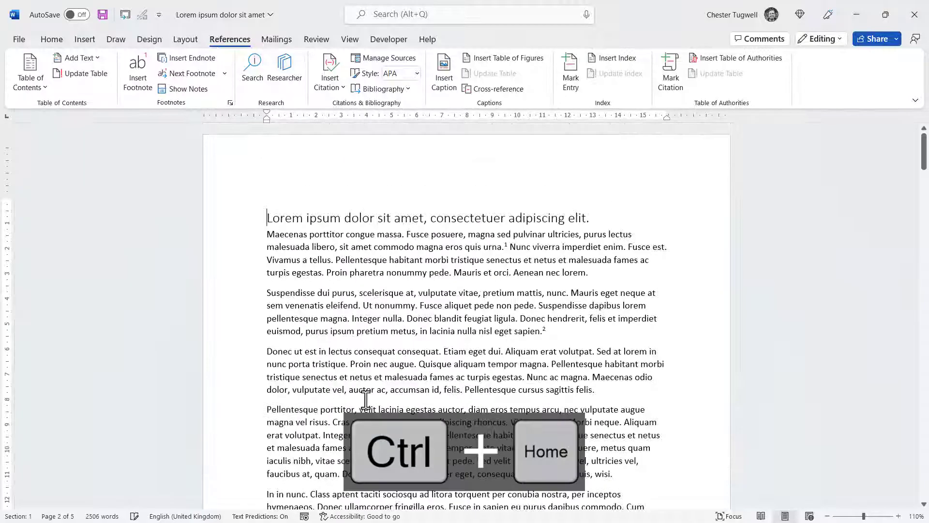
pyautogui.click(178, 73)
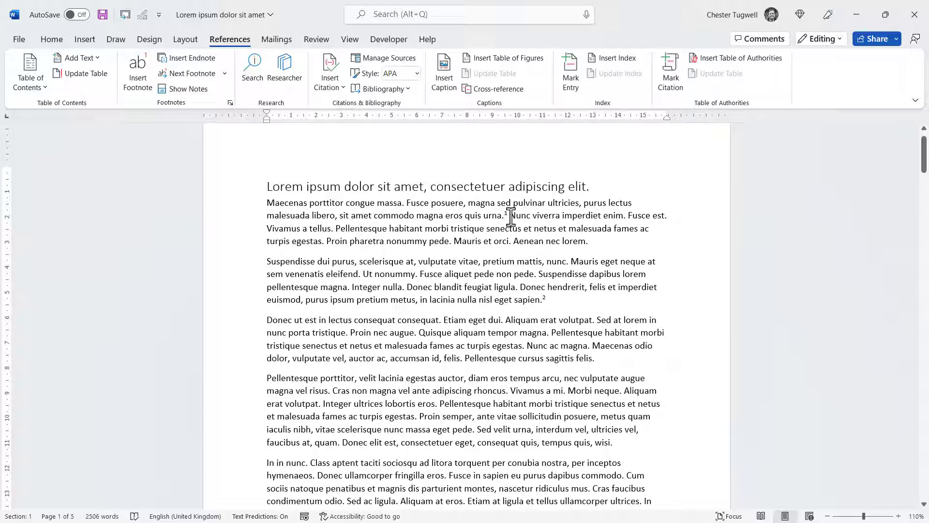
pyautogui.click(182, 75)
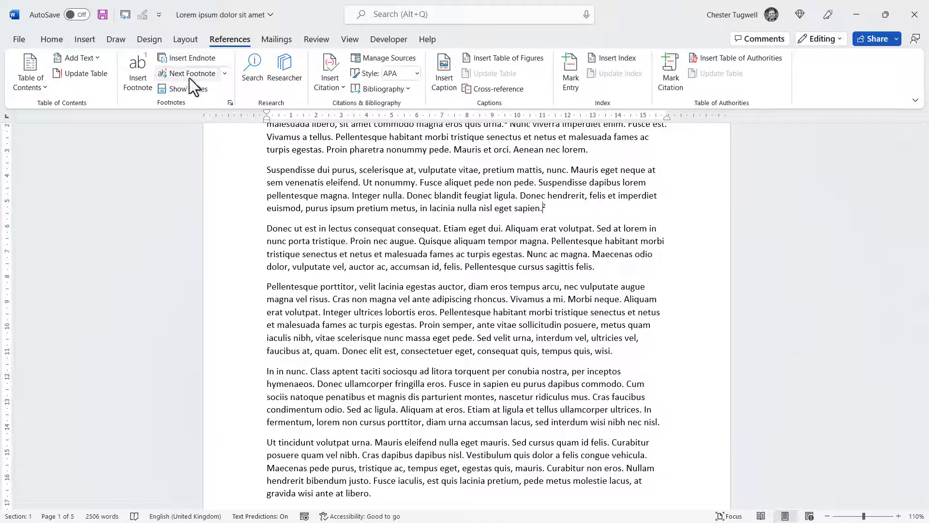
pyautogui.click(185, 72)
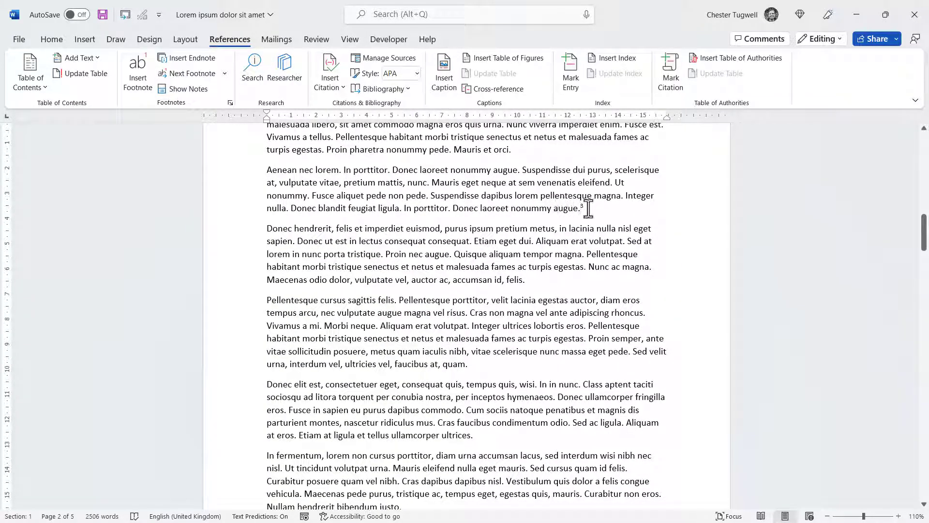
pyautogui.scroll(1, 588, 213)
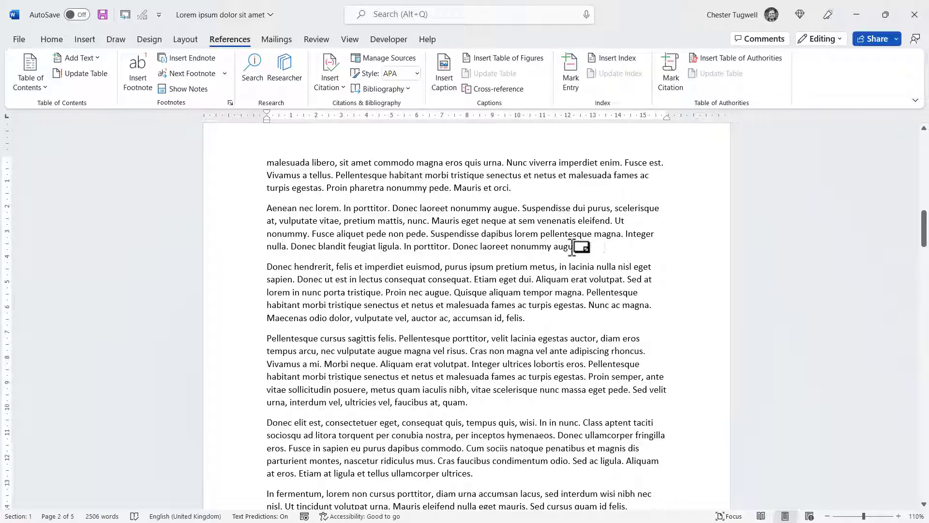
pyautogui.click(179, 89)
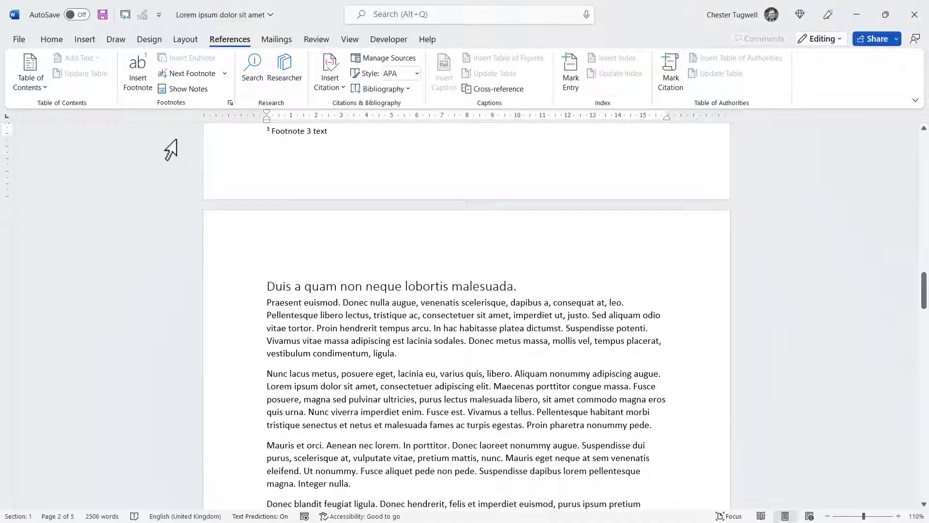
# From the start of the document, set the footnote number format to "a, b, c, ..." and apply it to this section
pyautogui.hotkey('ctrl', 'Home')
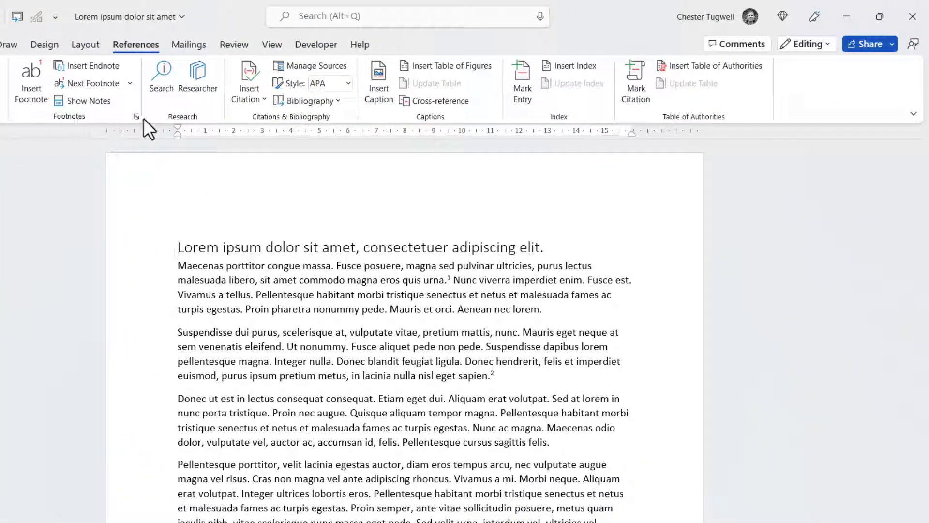
pyautogui.click(137, 116)
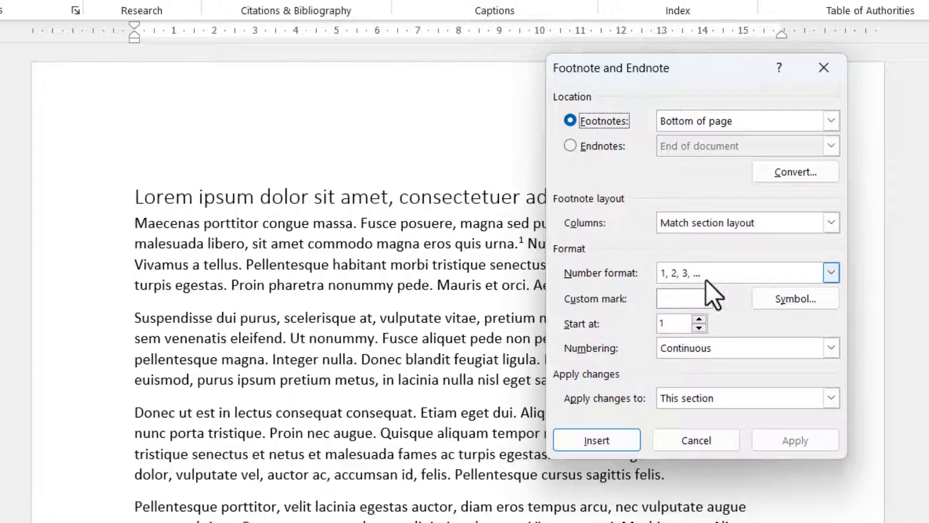
pyautogui.click(832, 272)
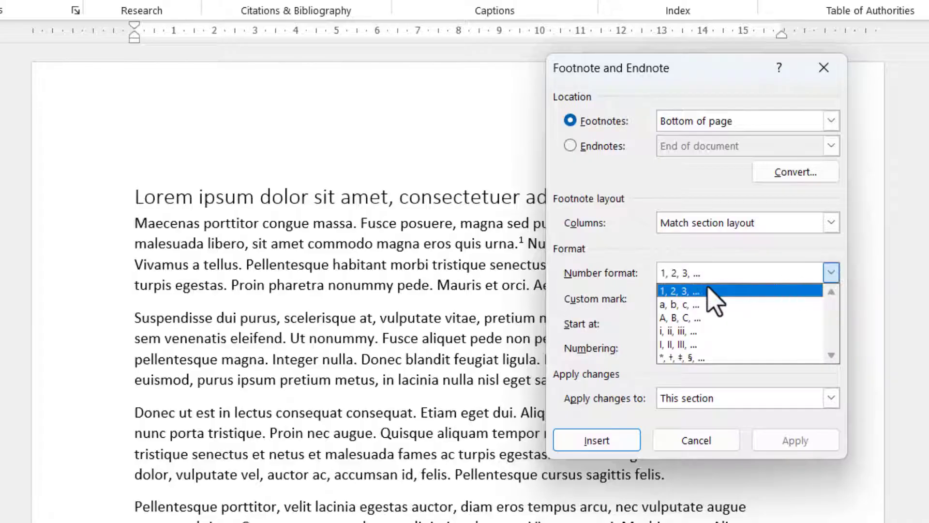
pyautogui.click(699, 305)
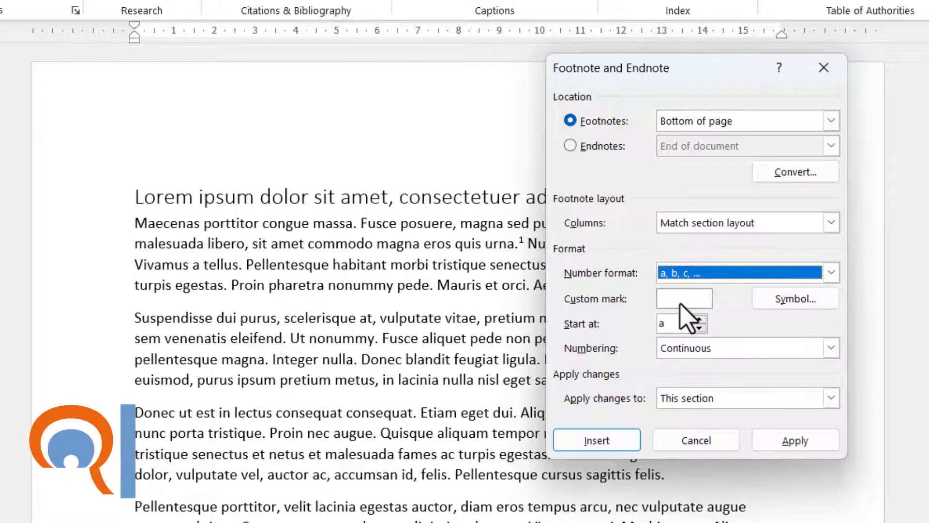
pyautogui.click(774, 441)
# Review the footnote references and footnote texts on pages 1 and 2 in the new number format
pyautogui.scroll(-3, 496, 413)
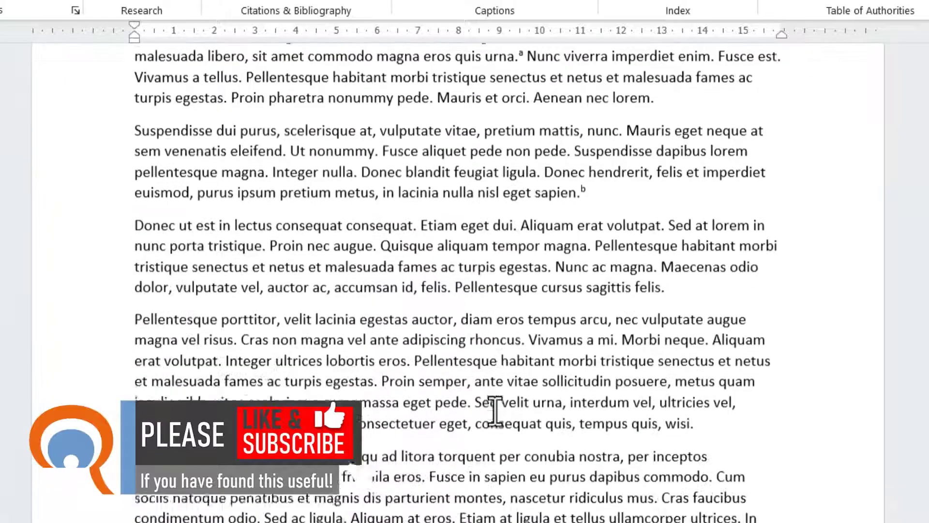
pyautogui.scroll(-10, 496, 413)
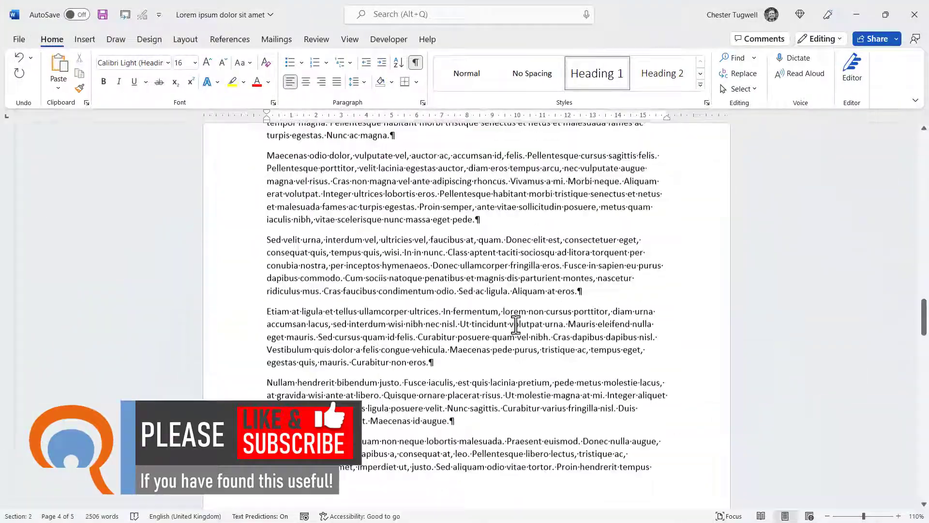
pyautogui.scroll(3, 516, 326)
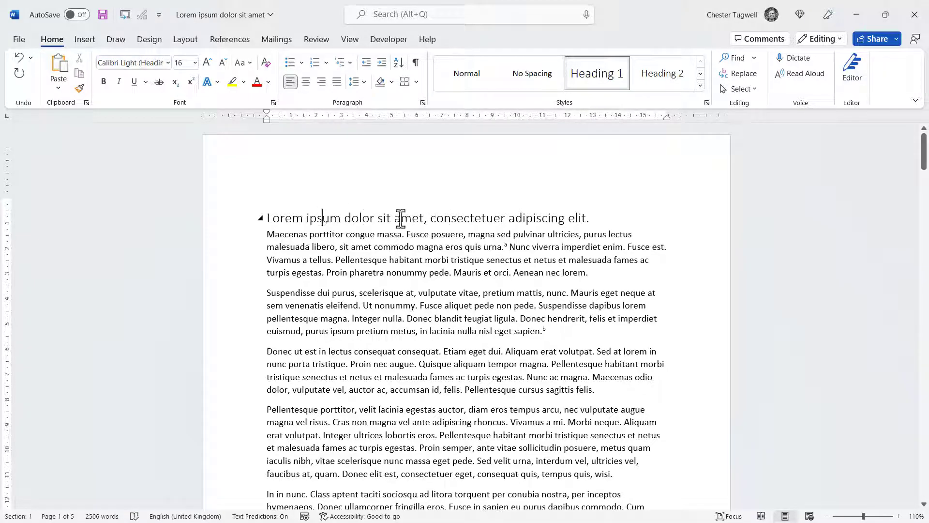
pyautogui.scroll(-8, 401, 322)
pyautogui.scroll(-15, 403, 329)
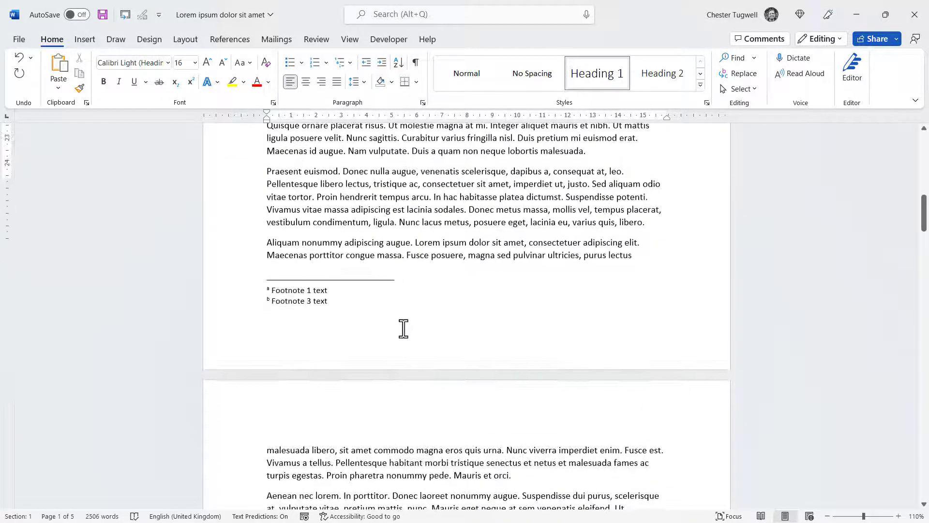
pyautogui.scroll(-4, 403, 328)
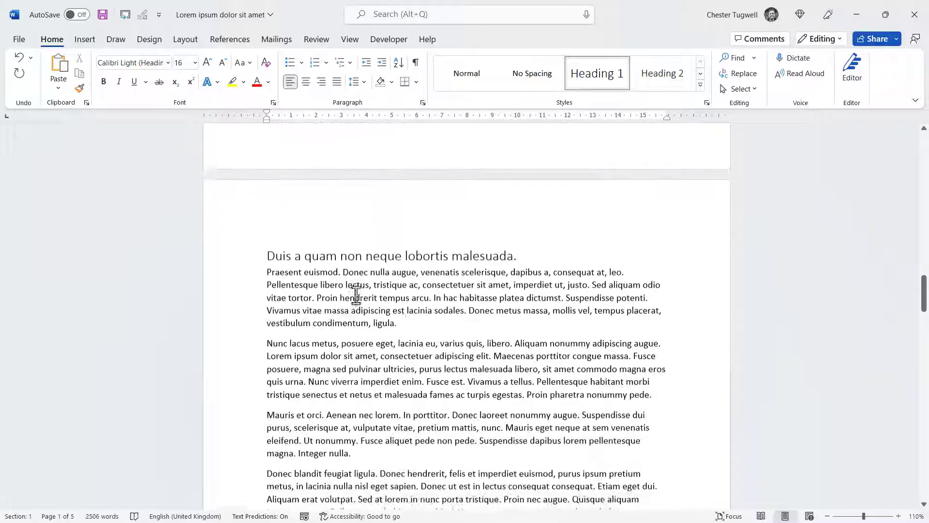
# Check the section number of the page 3 heading and of the page 2 text, and view the status bar's Section option
pyautogui.click(330, 256)
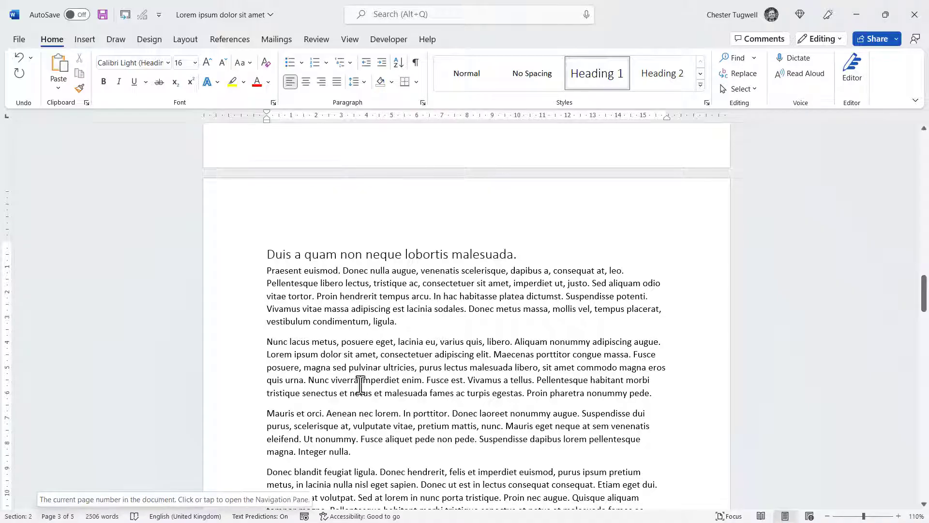
pyautogui.scroll(3, 368, 385)
pyautogui.scroll(6, 383, 306)
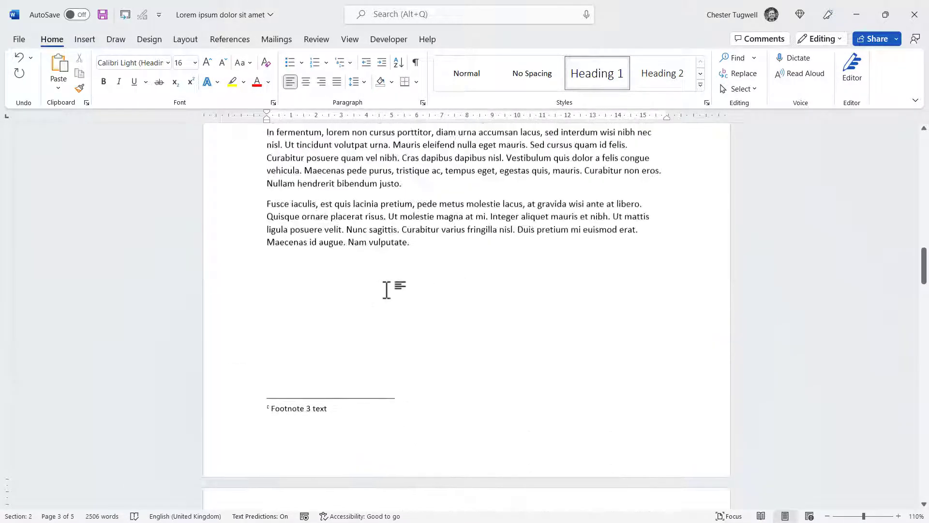
pyautogui.click(401, 200)
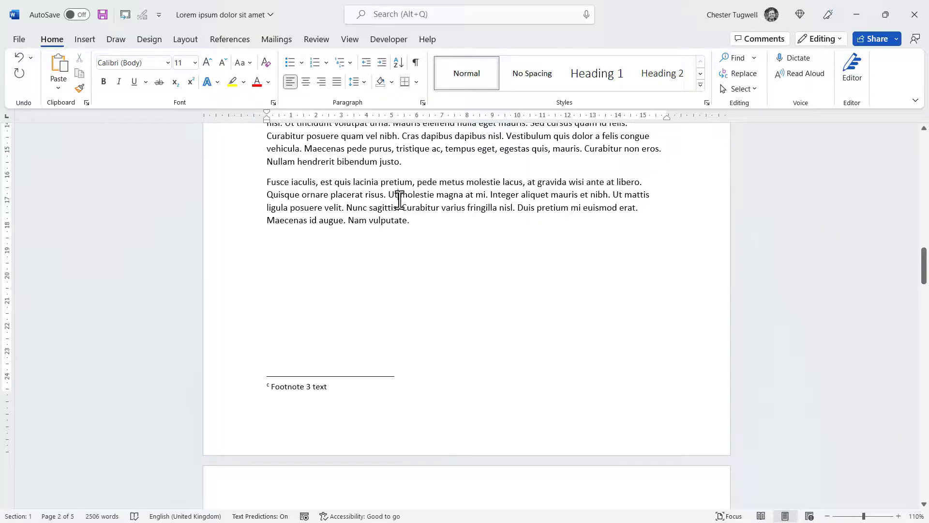
pyautogui.rightClick(37, 517)
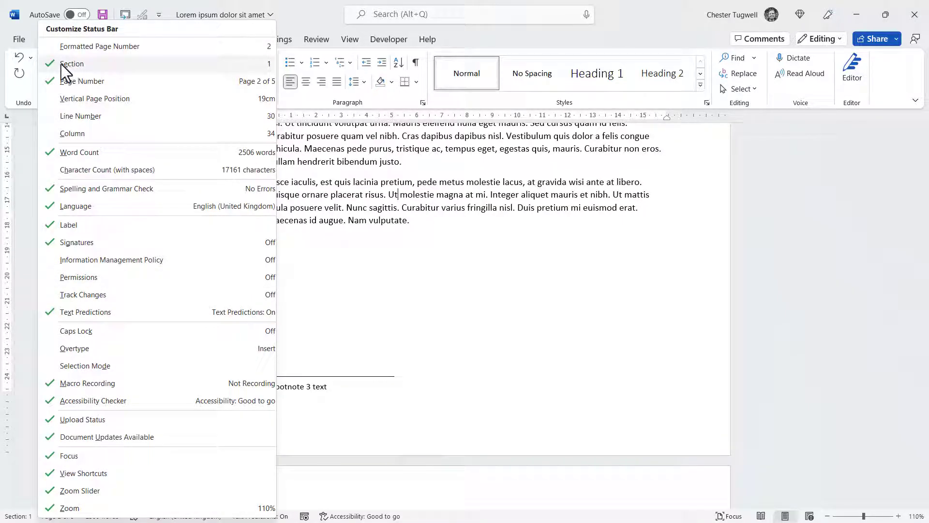
pyautogui.click(328, 449)
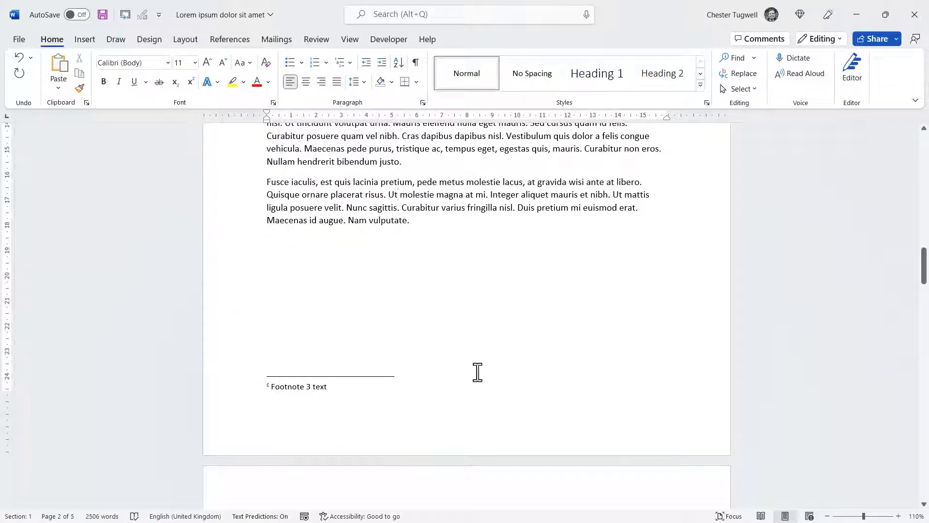
# Show the formatting marks and locate the section break after "Nam vulputate." at the end of page 2
pyautogui.scroll(8, 479, 374)
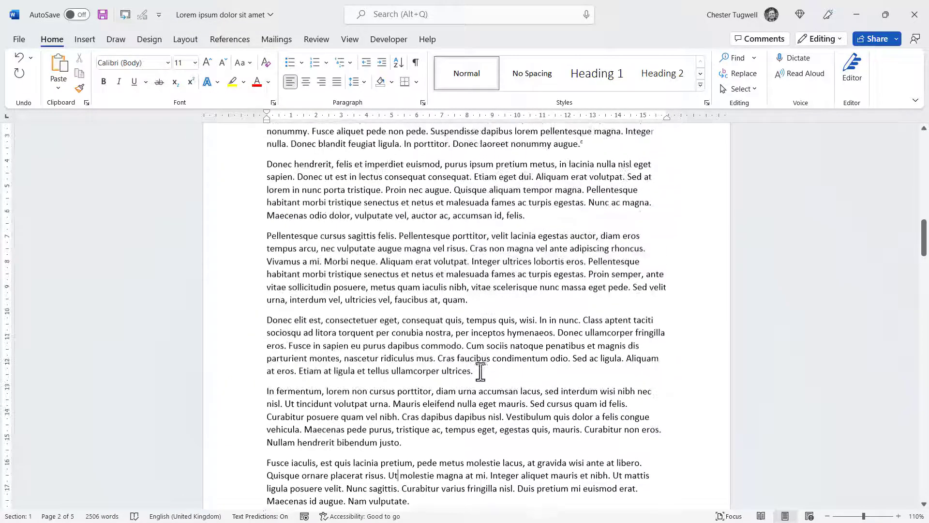
pyautogui.scroll(15, 481, 369)
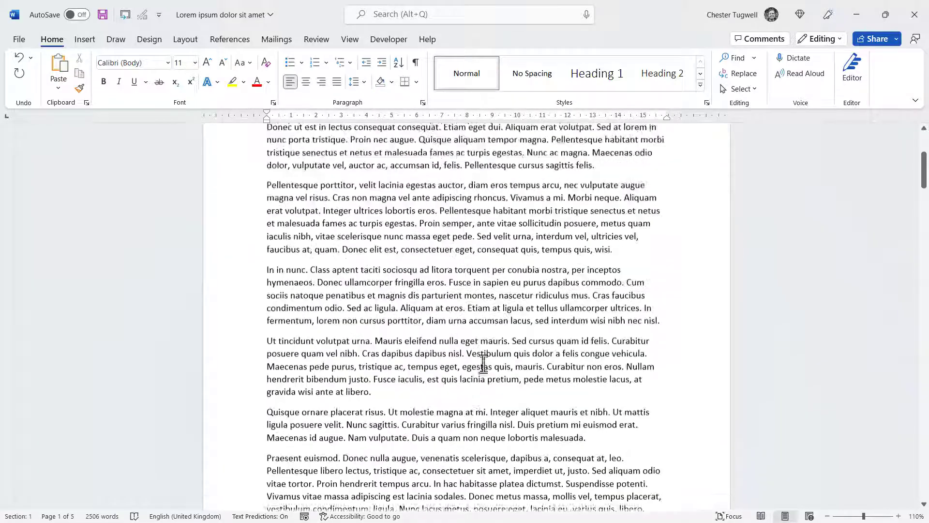
pyautogui.click(416, 64)
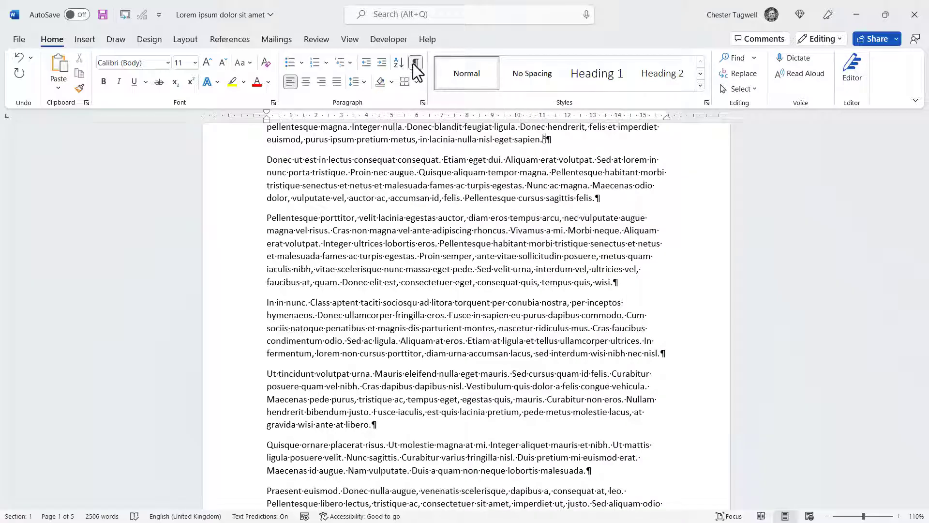
pyautogui.scroll(-13, 469, 320)
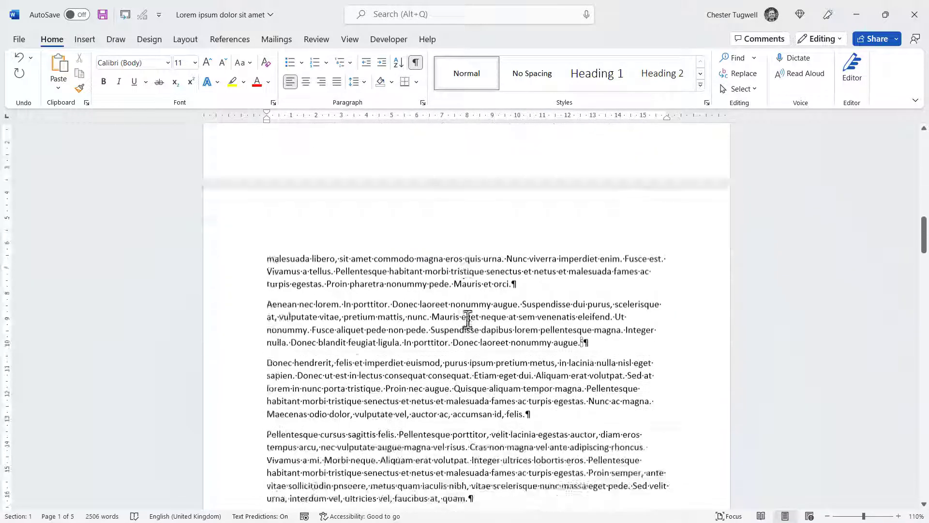
pyautogui.scroll(-15, 468, 320)
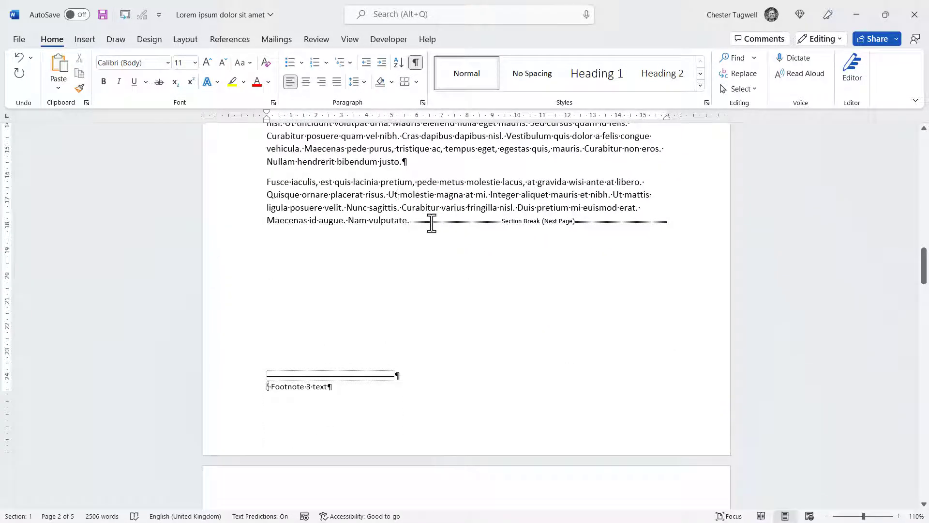
pyautogui.scroll(1, 479, 297)
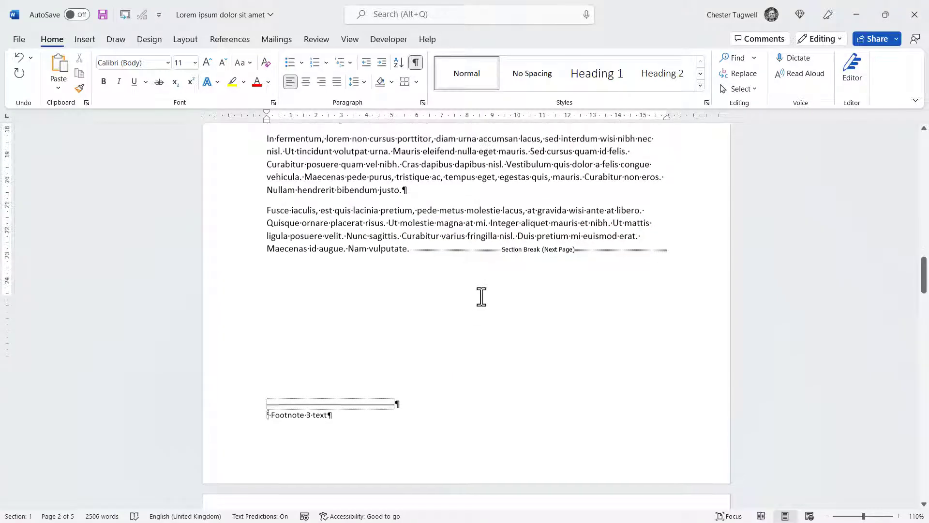
pyautogui.scroll(-10, 481, 296)
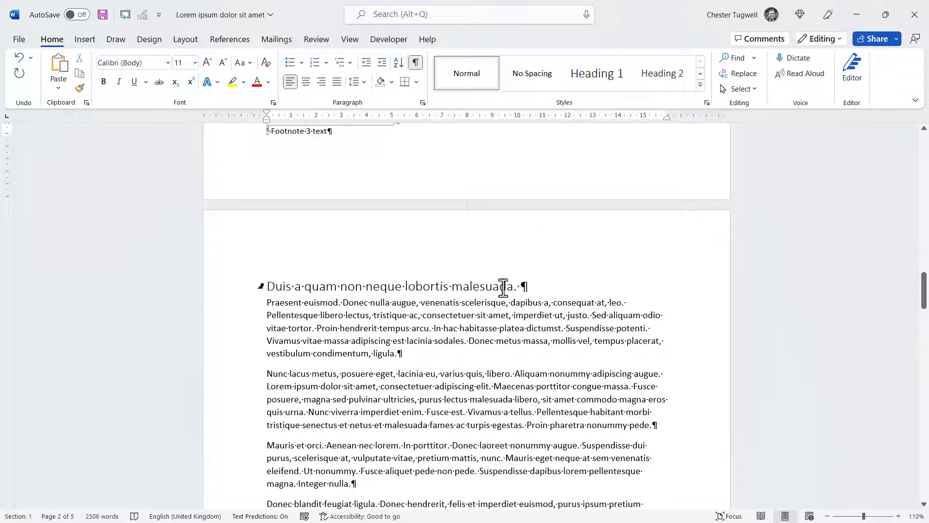
pyautogui.scroll(-10, 498, 362)
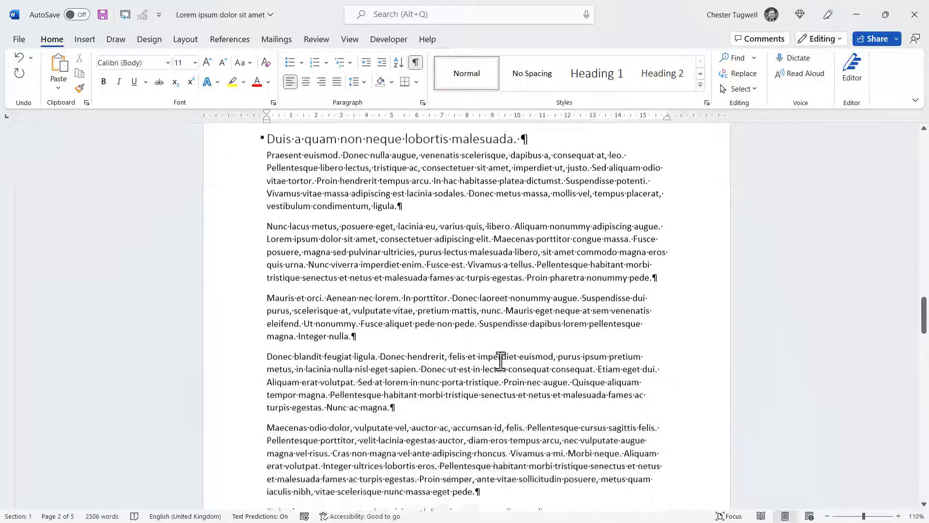
# Insert a Next Page section break before the heading "Proin pharetra nonummy pede." and check the section of the text below it
pyautogui.scroll(-15, 500, 361)
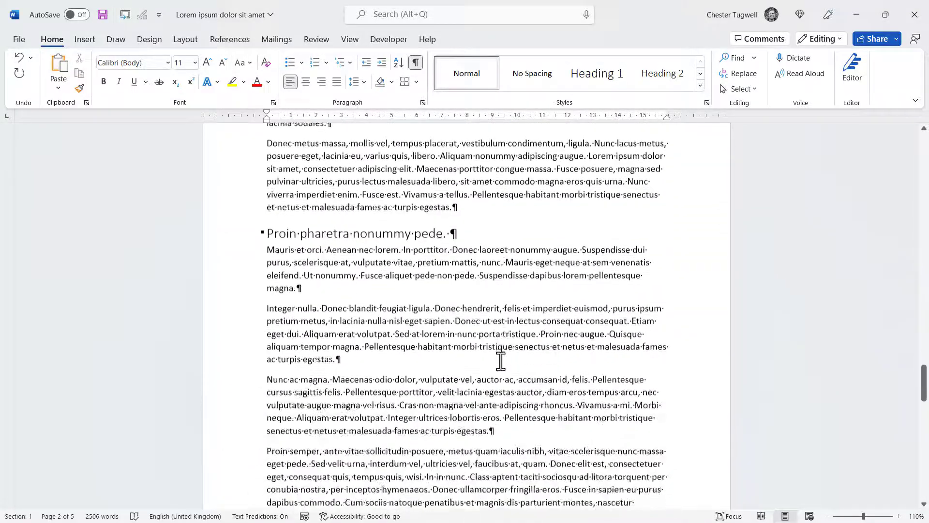
pyautogui.click(270, 203)
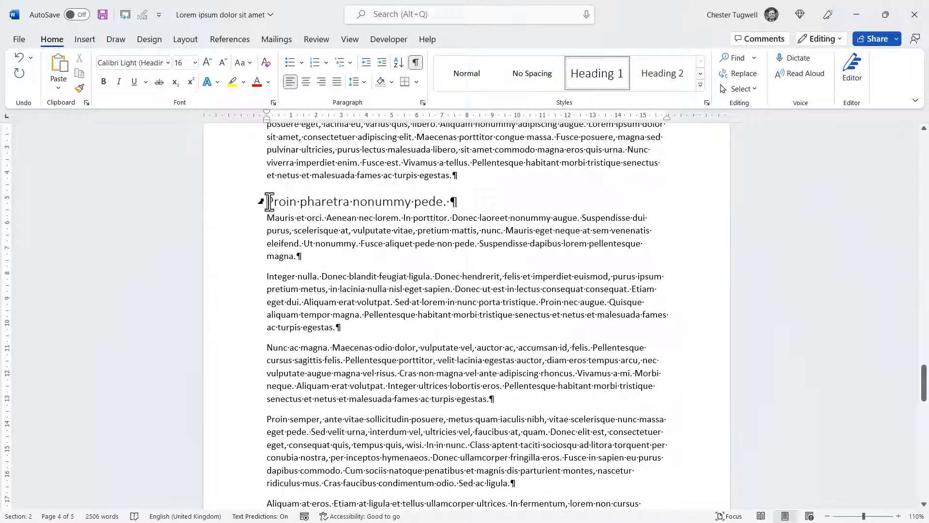
pyautogui.click(185, 40)
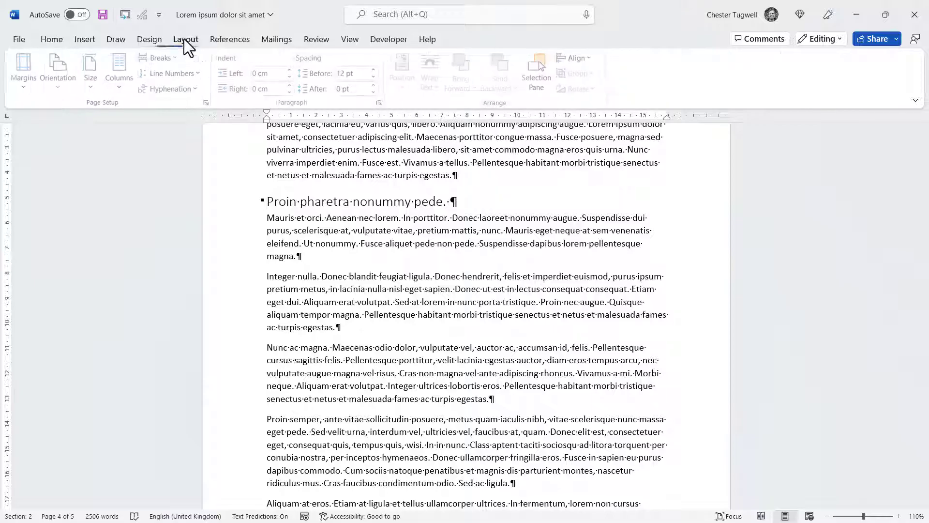
pyautogui.click(173, 57)
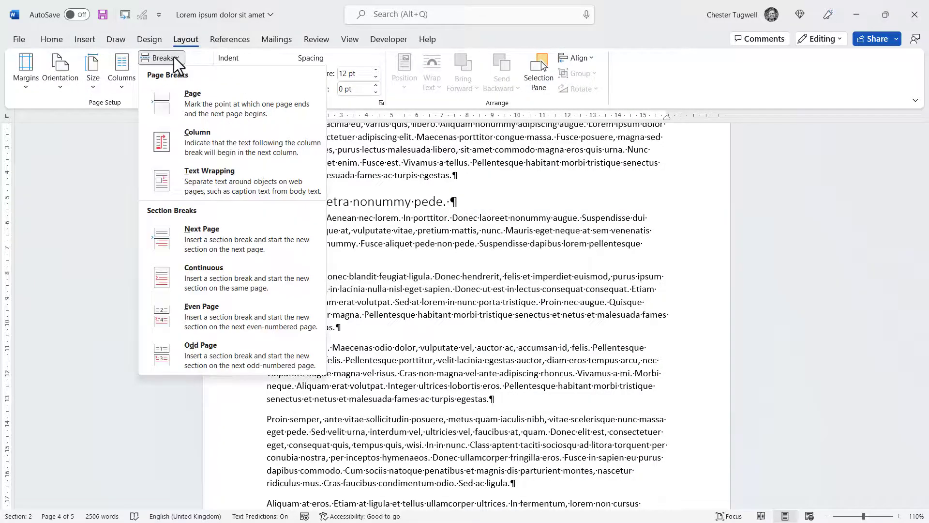
pyautogui.click(199, 246)
pyautogui.scroll(-5, 310, 300)
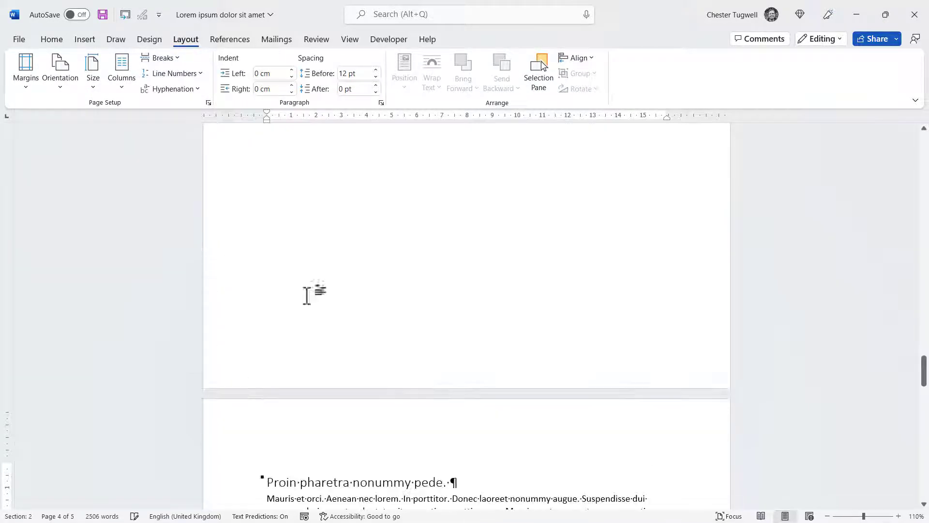
pyautogui.click(322, 342)
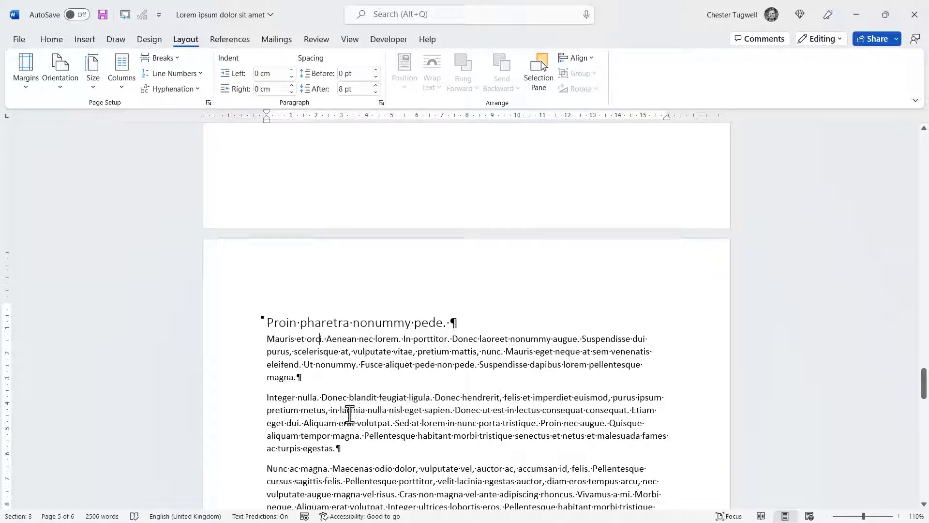
# Review the footnote texts on pages 1 and 2 and the section break that ends the first section
pyautogui.scroll(10, 350, 414)
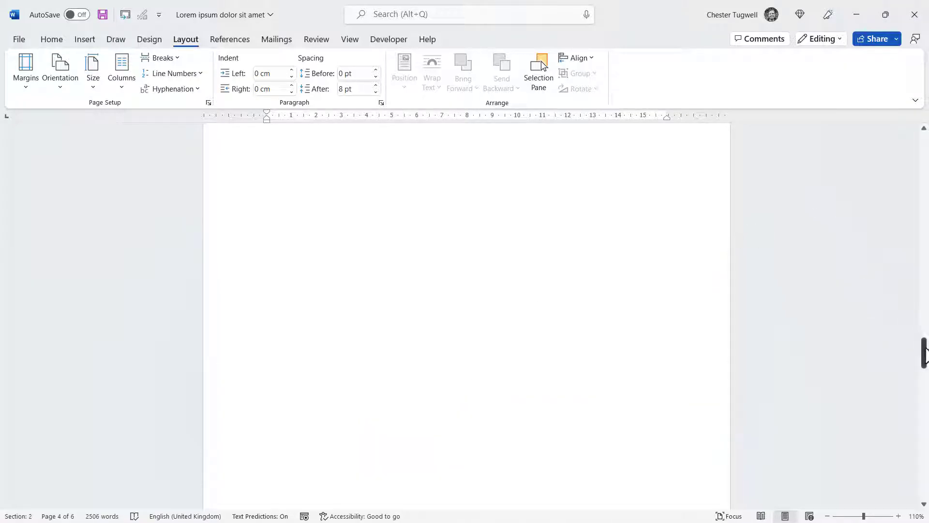
pyautogui.moveTo(924, 352); pyautogui.dragTo(919, 120)
pyautogui.scroll(-7, 344, 373)
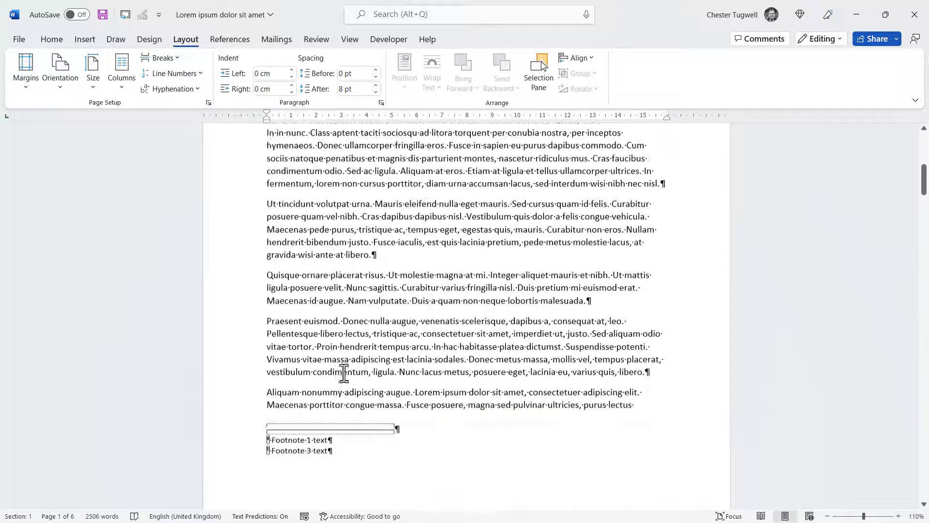
pyautogui.scroll(-3, 343, 373)
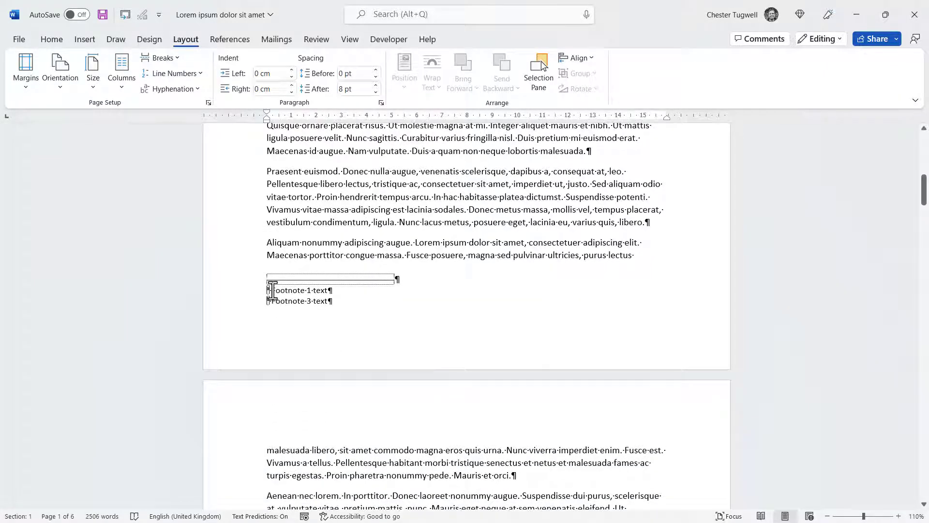
pyautogui.scroll(-10, 319, 351)
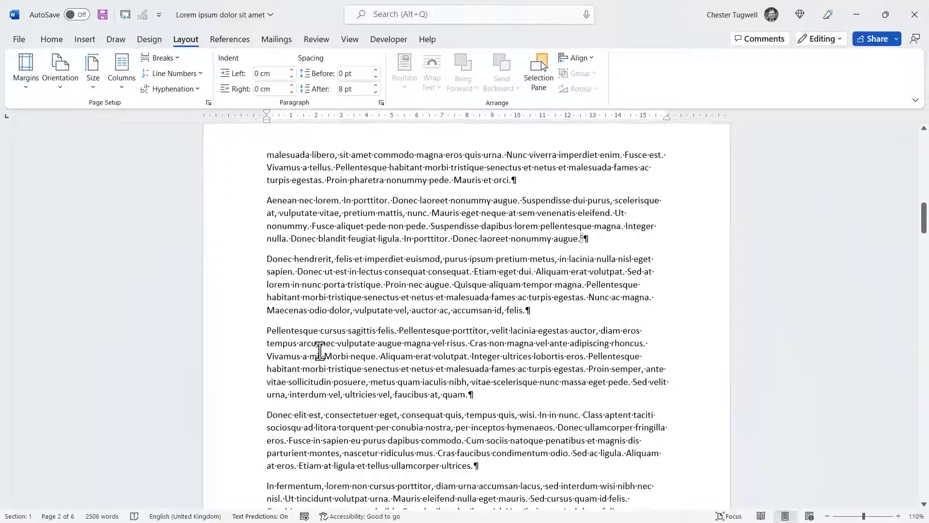
pyautogui.scroll(-3, 284, 408)
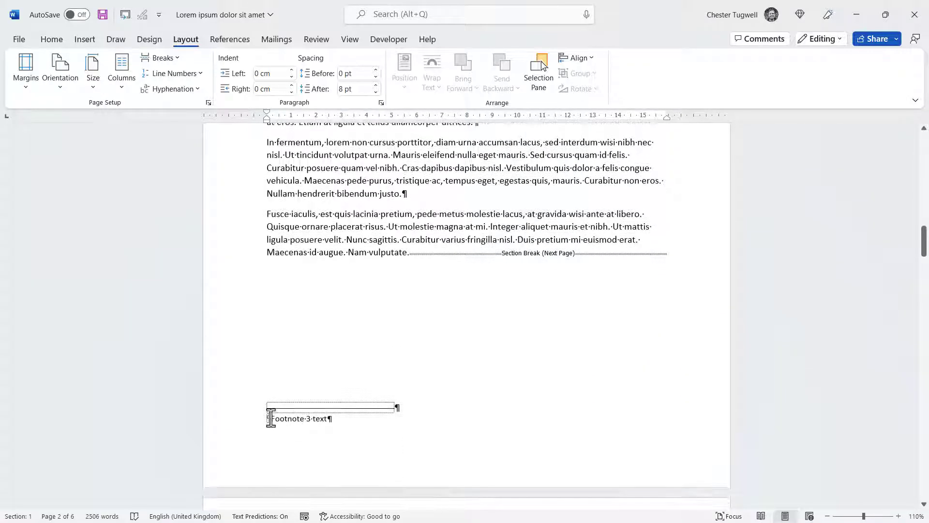
pyautogui.scroll(-5, 338, 435)
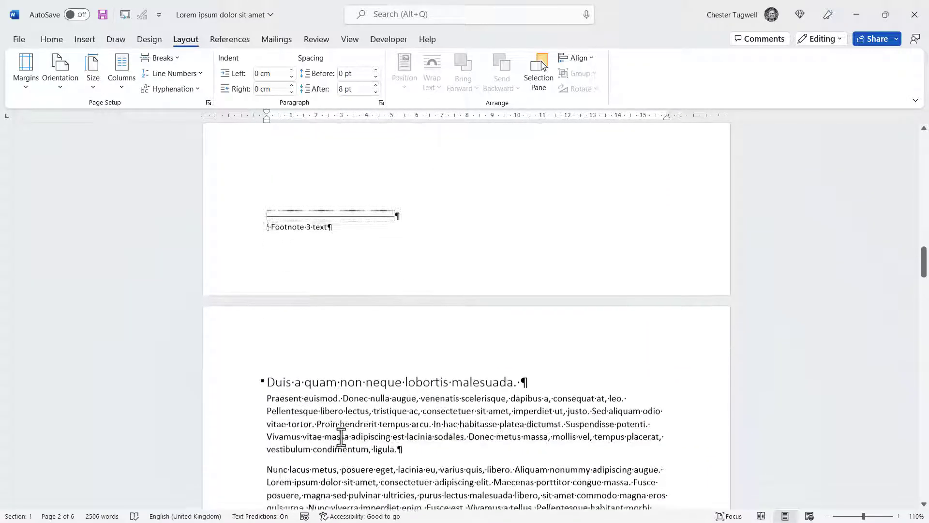
# Insert a footnote after "vestibulum condimentum, ligula." in the first paragraph of page 3, with the text "Footnote 4 text"
pyautogui.click(329, 372)
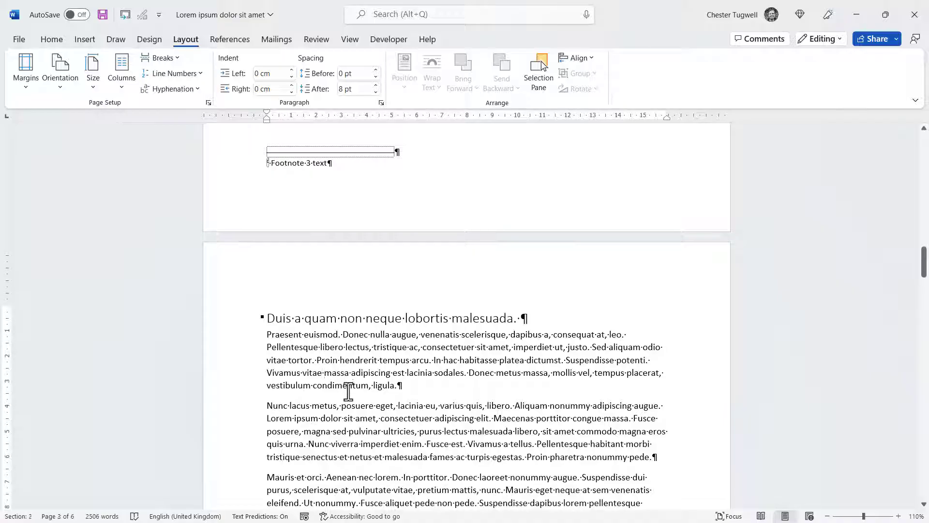
pyautogui.click(412, 389)
pyautogui.click(231, 40)
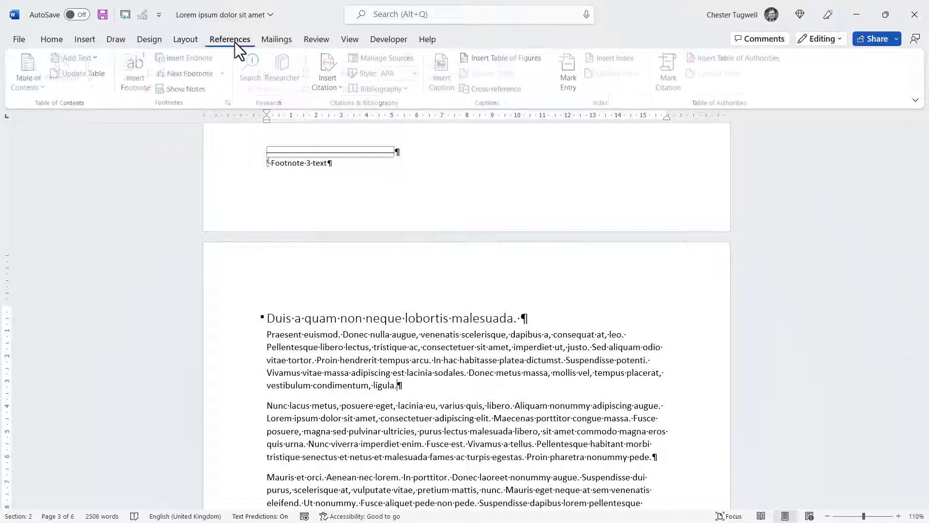
pyautogui.click(136, 82)
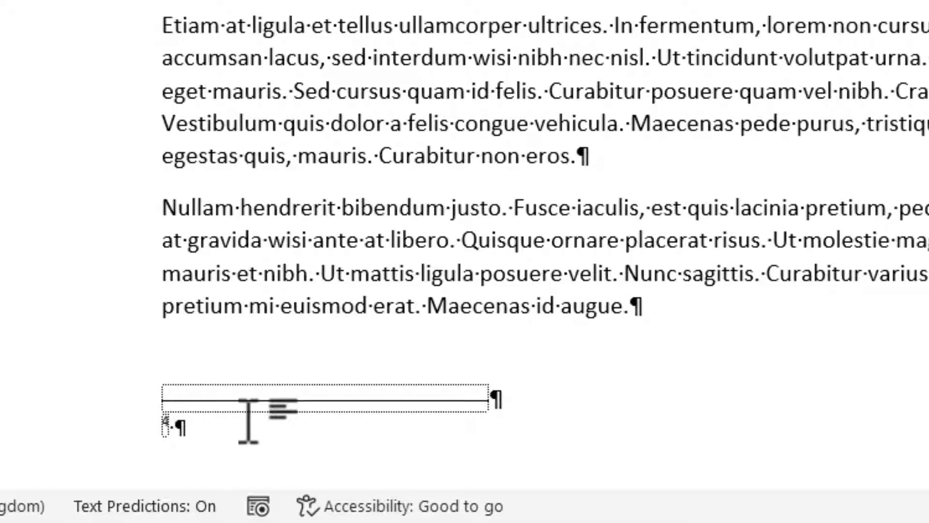
pyautogui.write('F')
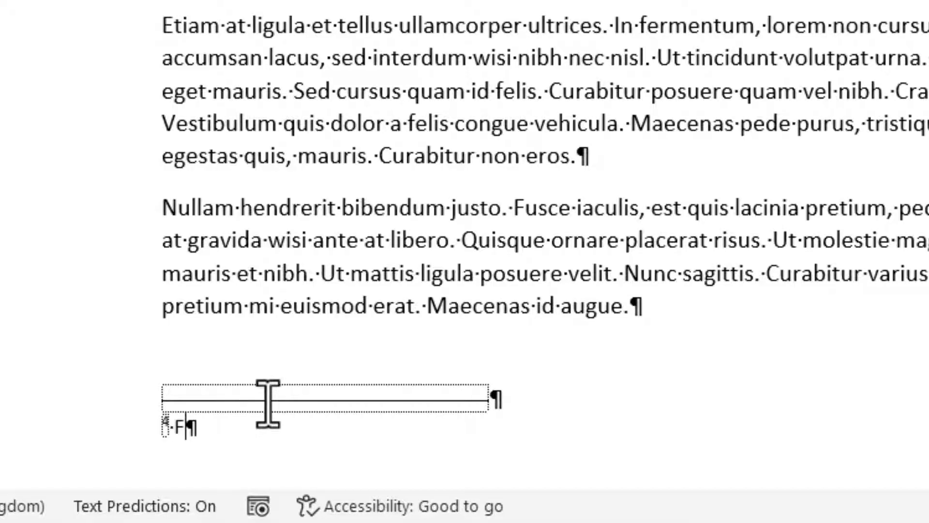
pyautogui.write('ootnote')
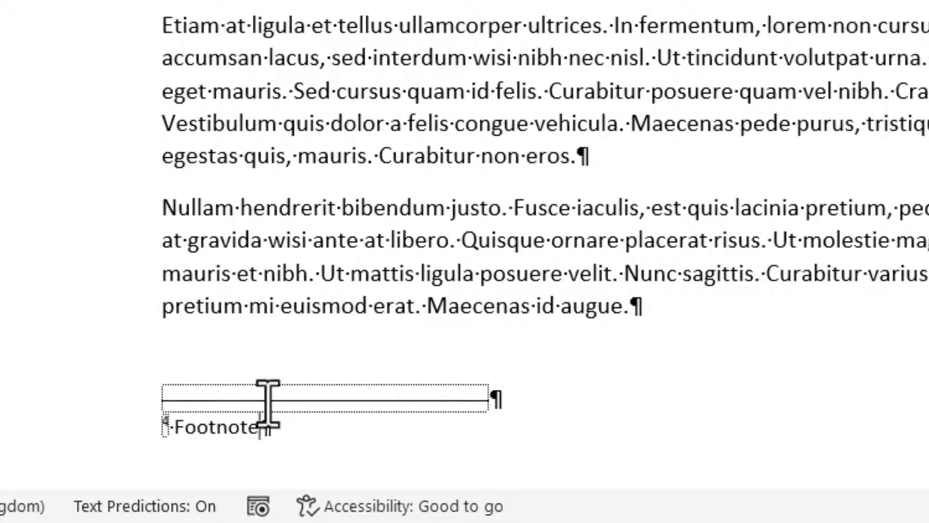
pyautogui.write(' text')
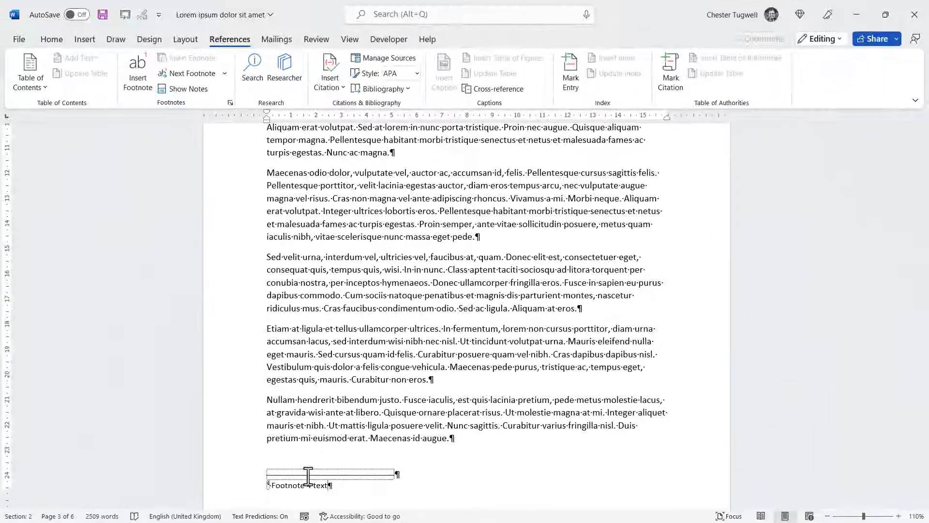
# Set the footnote number format to "a, b, c, ..." and apply it to the section containing the page 3 footnote
pyautogui.click(231, 104)
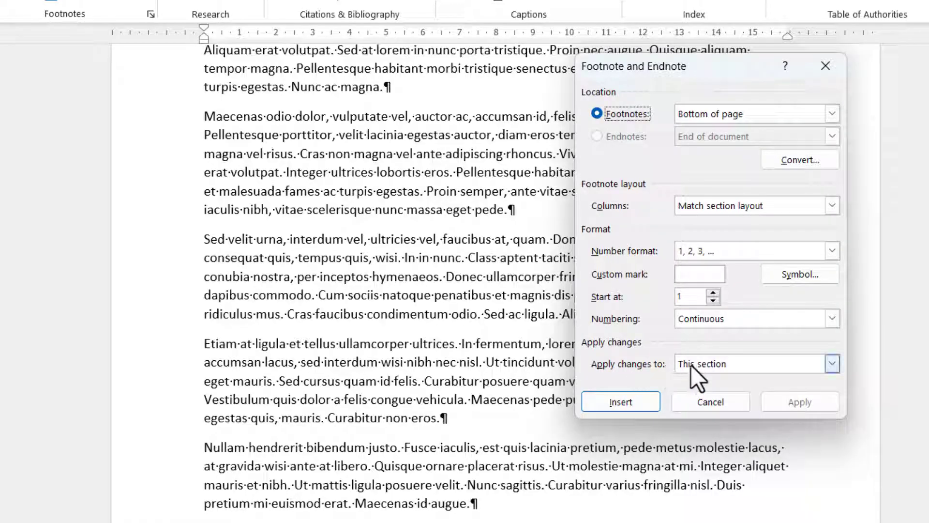
pyautogui.click(726, 251)
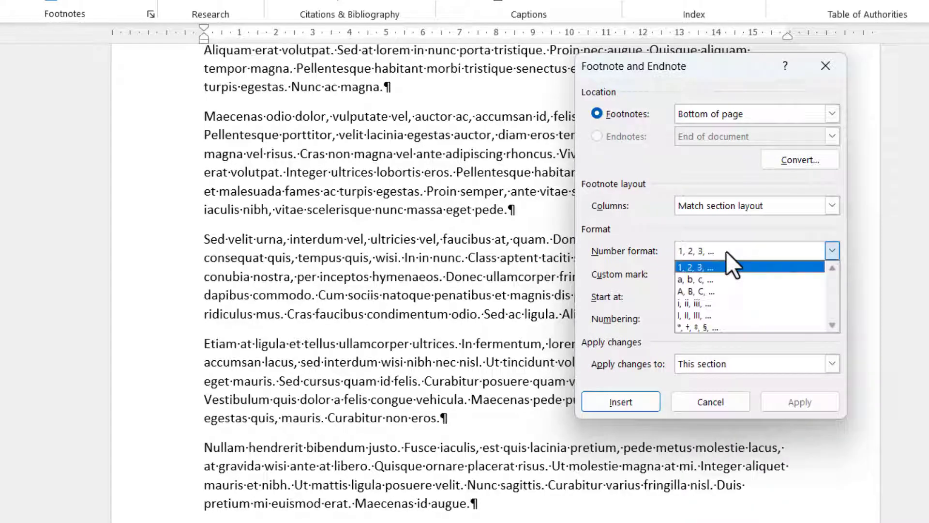
pyautogui.click(705, 279)
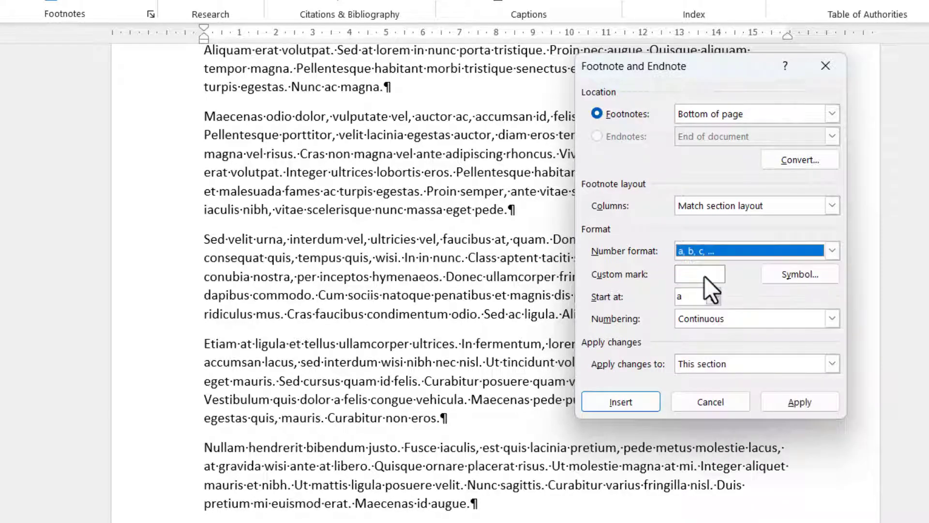
pyautogui.click(793, 402)
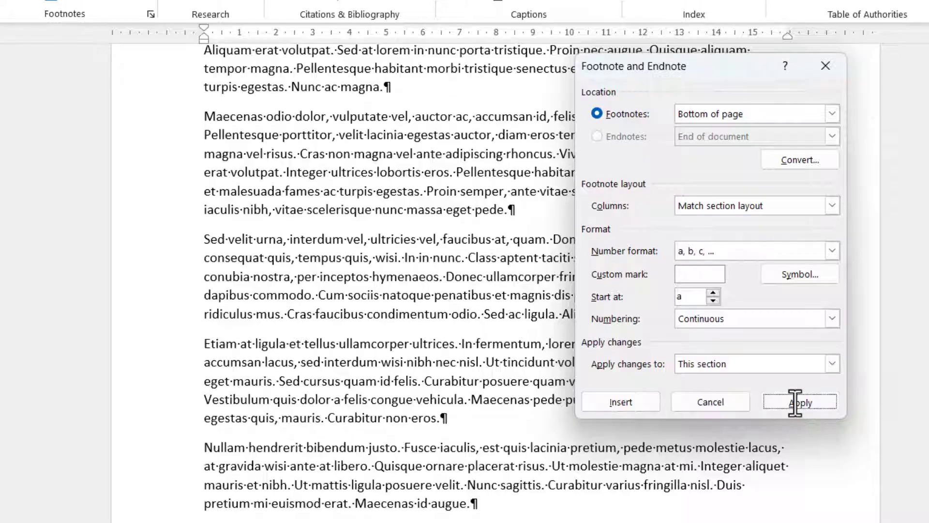
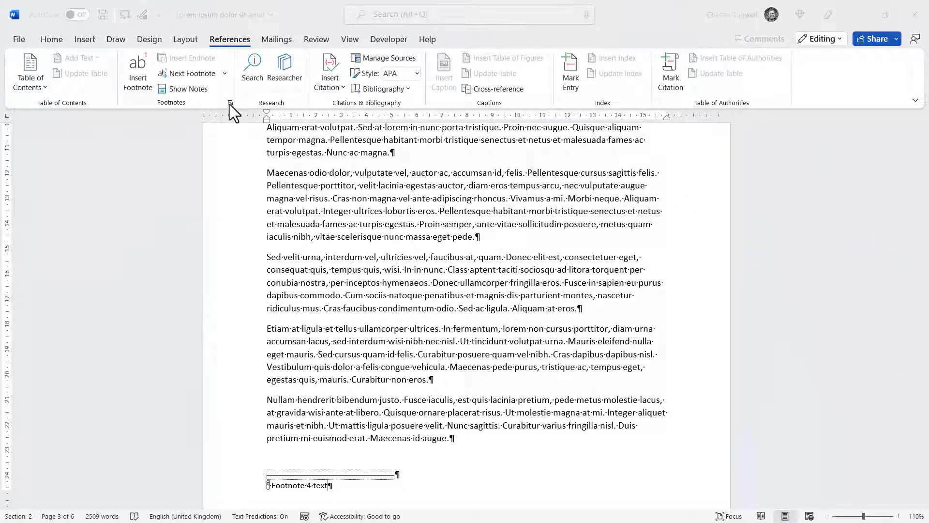
# Set the footnote number format to "i, ii, iii, ..." and apply it to the section containing the page 3 footnote
pyautogui.click(230, 104)
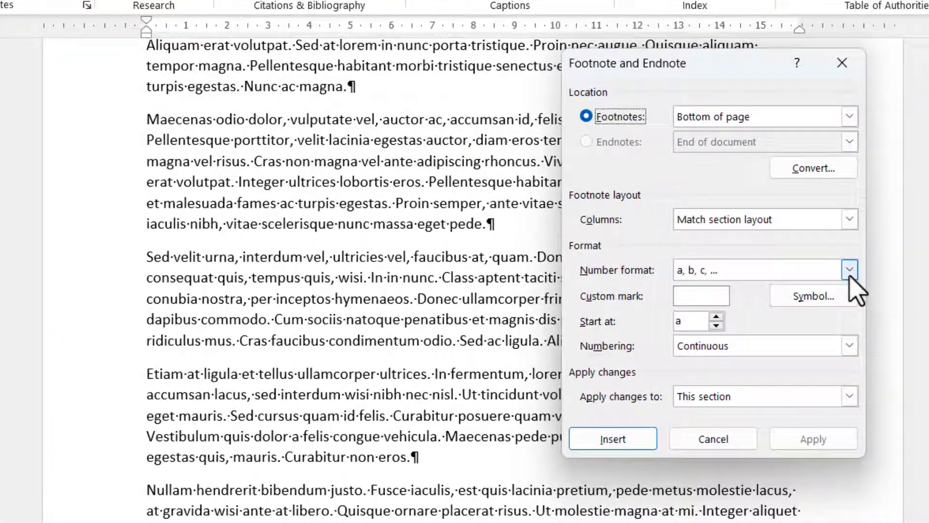
pyautogui.click(850, 270)
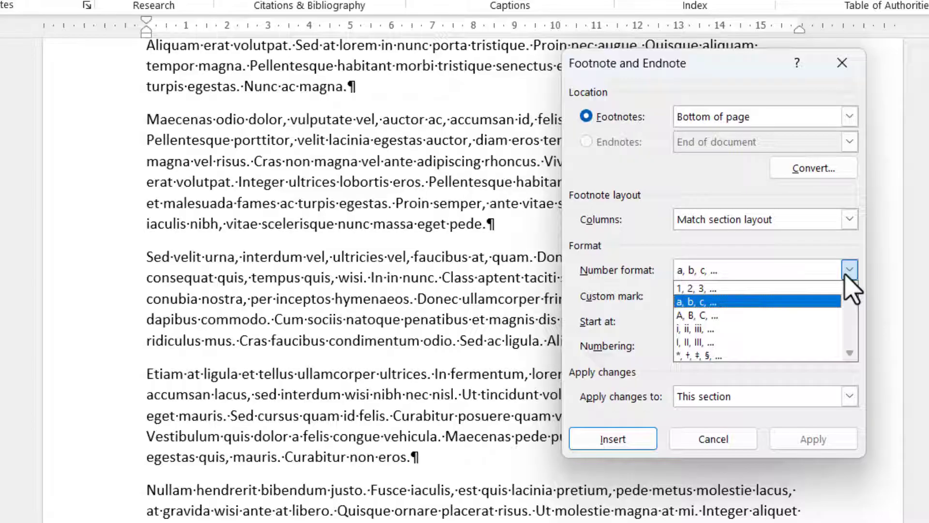
pyautogui.click(692, 329)
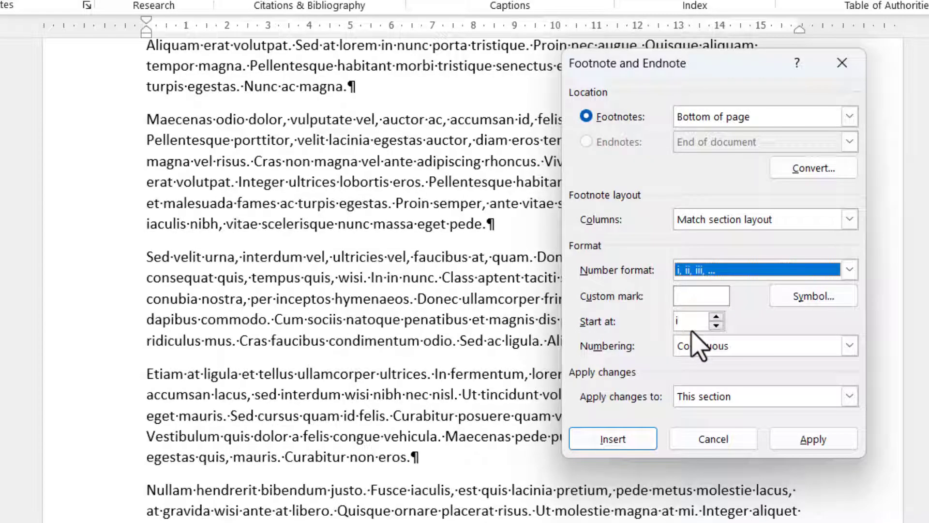
pyautogui.click(785, 438)
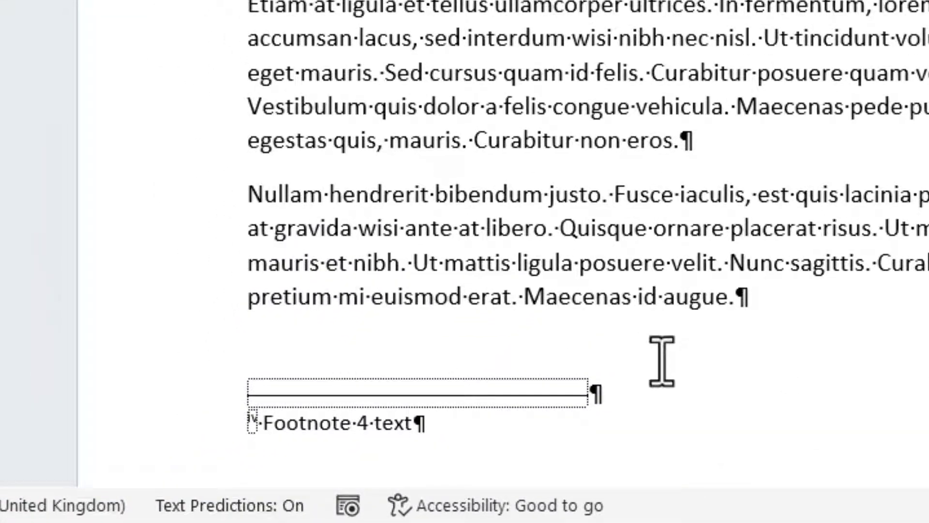
# Compare the footnote numbering of the first section's pages with that of the page 3 footnote
pyautogui.scroll(15, 532, 401)
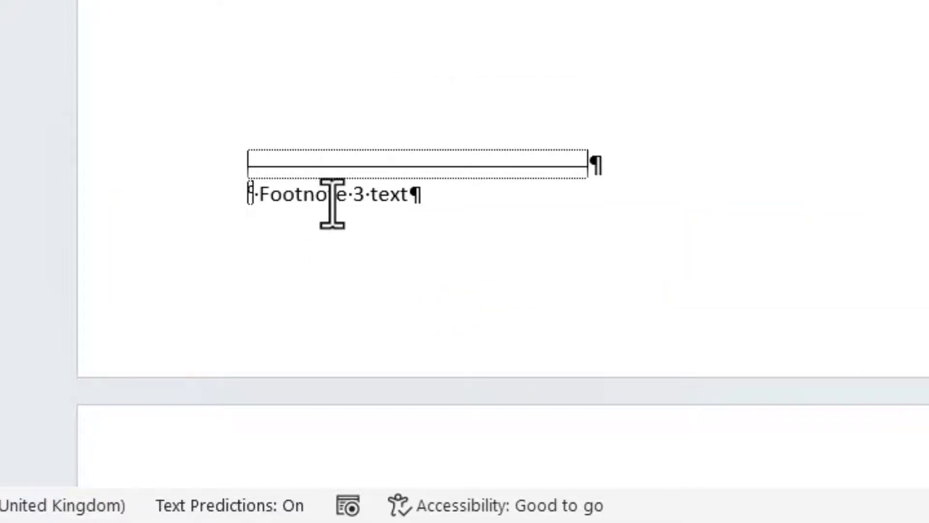
pyautogui.scroll(15, 332, 203)
pyautogui.scroll(-8, 332, 204)
pyautogui.scroll(4, 334, 291)
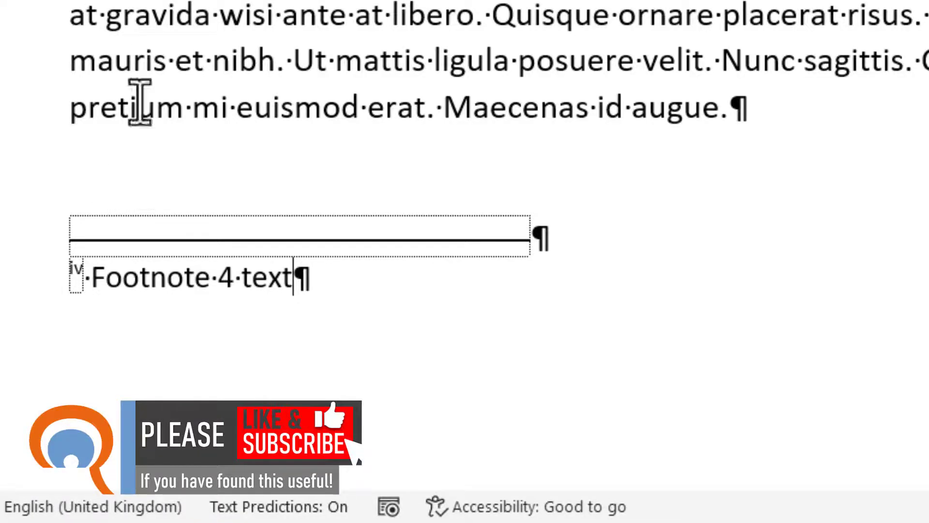
# From the page 3 footnote, set the footnote numbering to "Restart each section" and apply it to this section
pyautogui.click(89, 272)
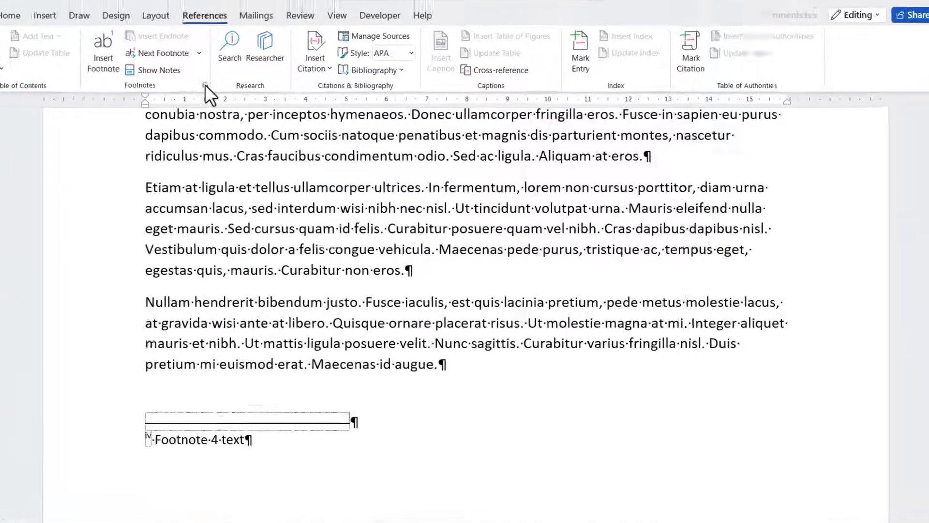
pyautogui.click(205, 85)
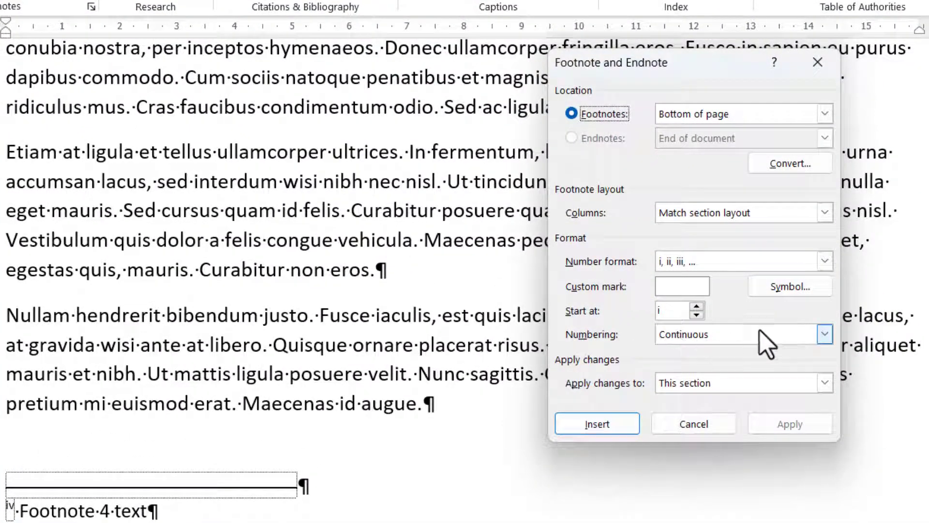
pyautogui.click(824, 334)
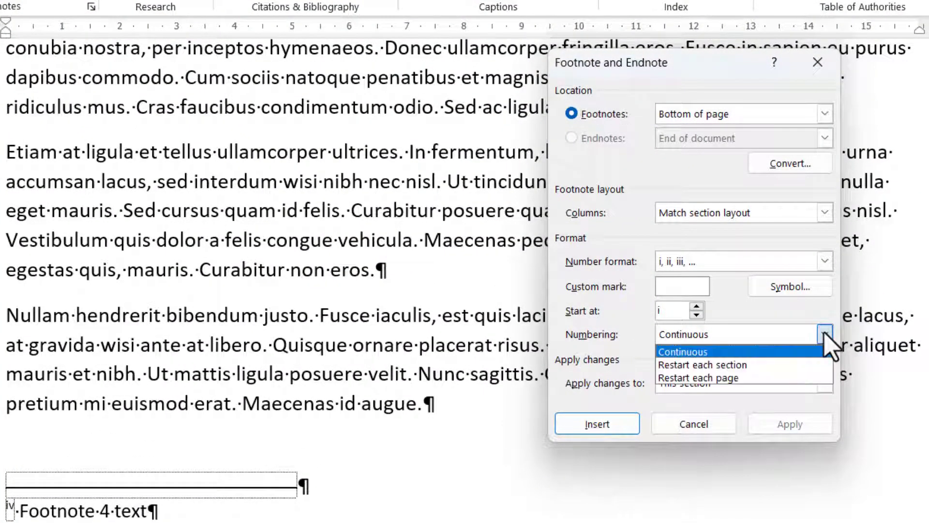
pyautogui.click(712, 365)
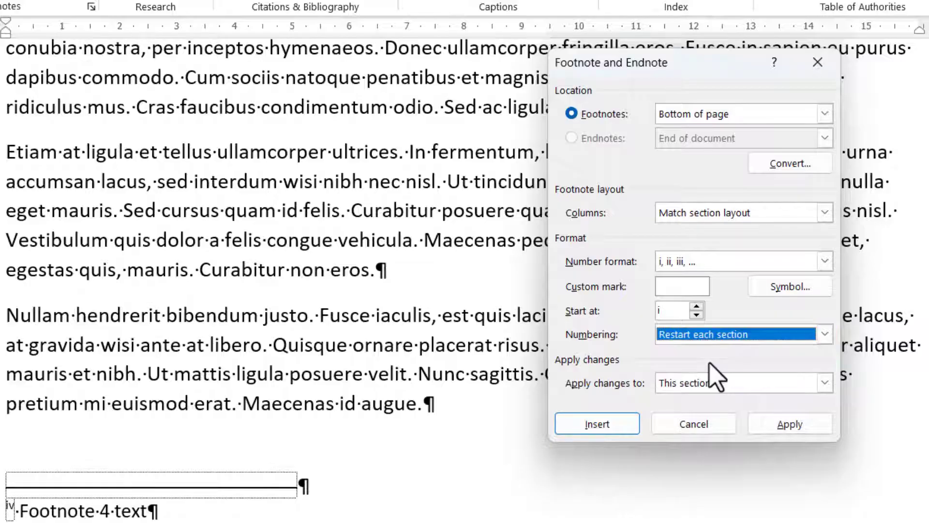
pyautogui.click(774, 425)
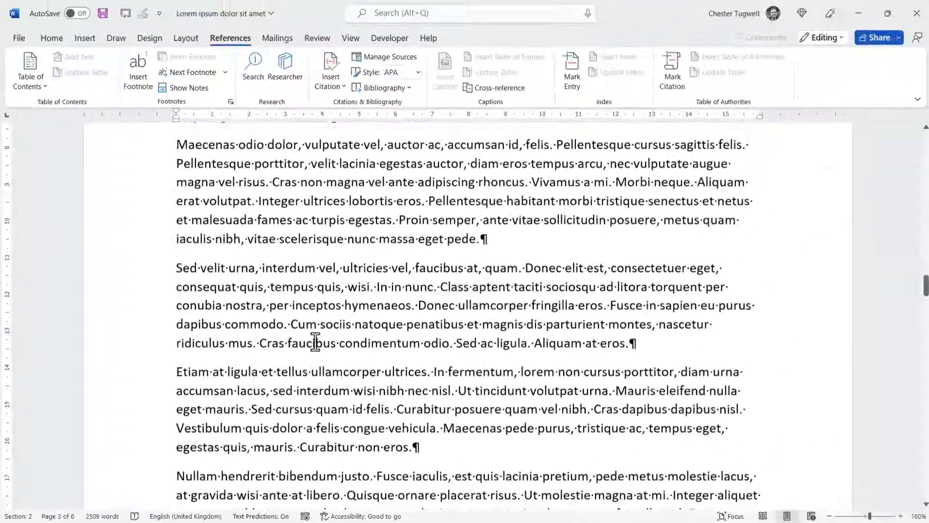
pyautogui.scroll(5, 315, 339)
pyautogui.scroll(3, 315, 339)
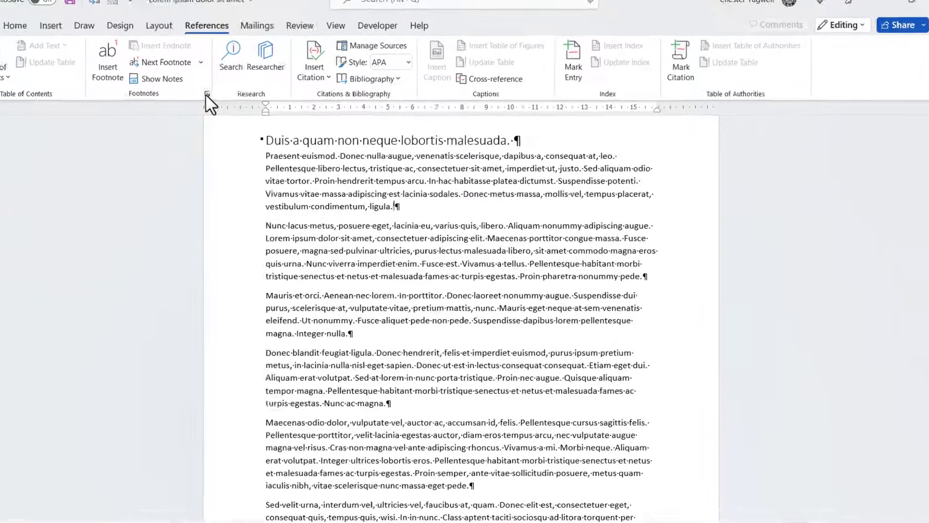
# Set the footnote number format to "1, 2, 3, ..." and apply it to the whole document
pyautogui.click(207, 94)
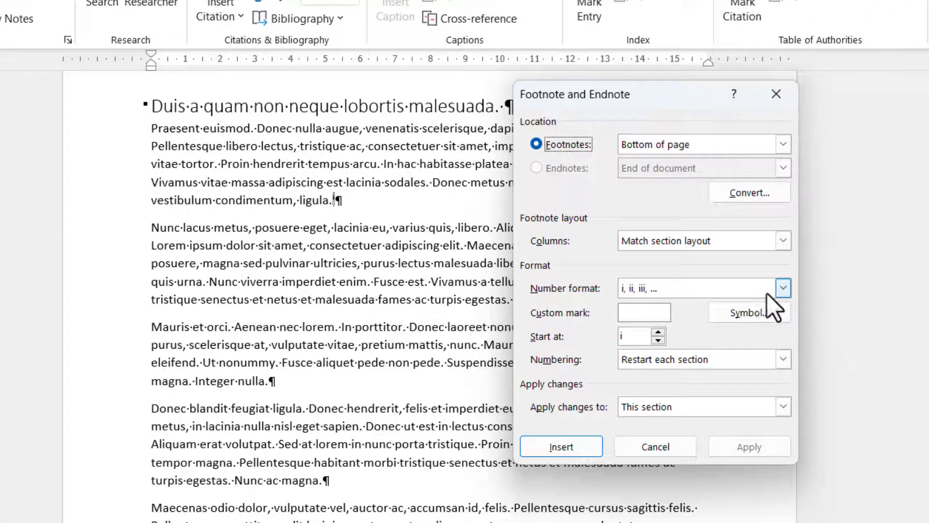
pyautogui.click(783, 289)
pyautogui.click(697, 305)
pyautogui.click(784, 407)
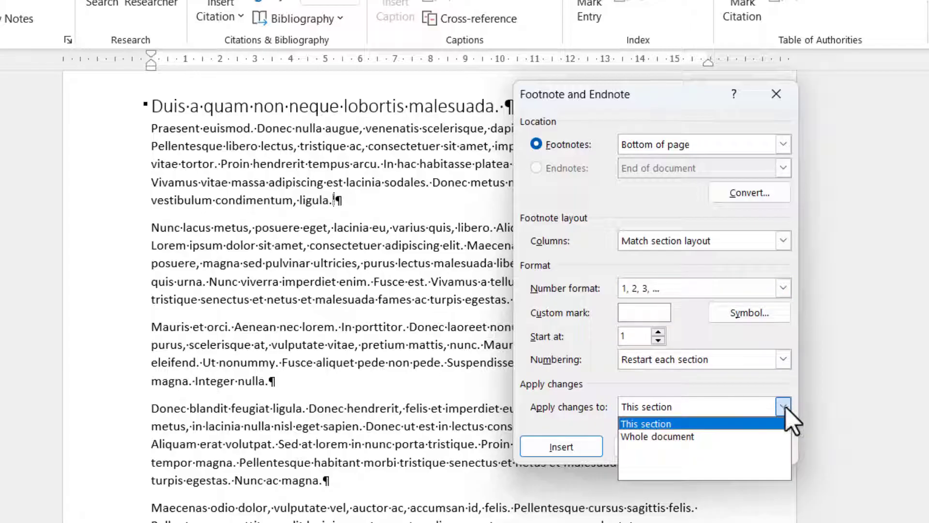
pyautogui.click(698, 437)
pyautogui.click(745, 447)
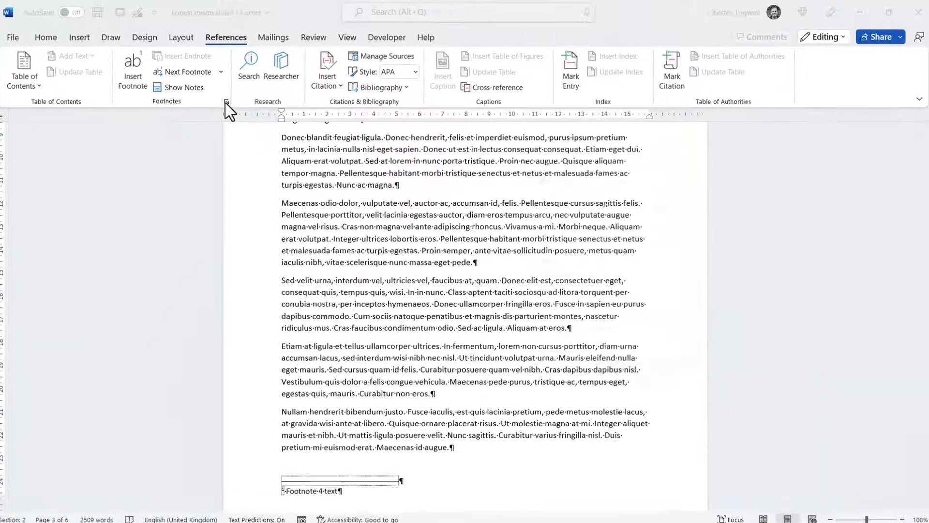
# From the page 3 footnote, set the footnote numbering to "Continuous" and apply it to this section
pyautogui.click(225, 103)
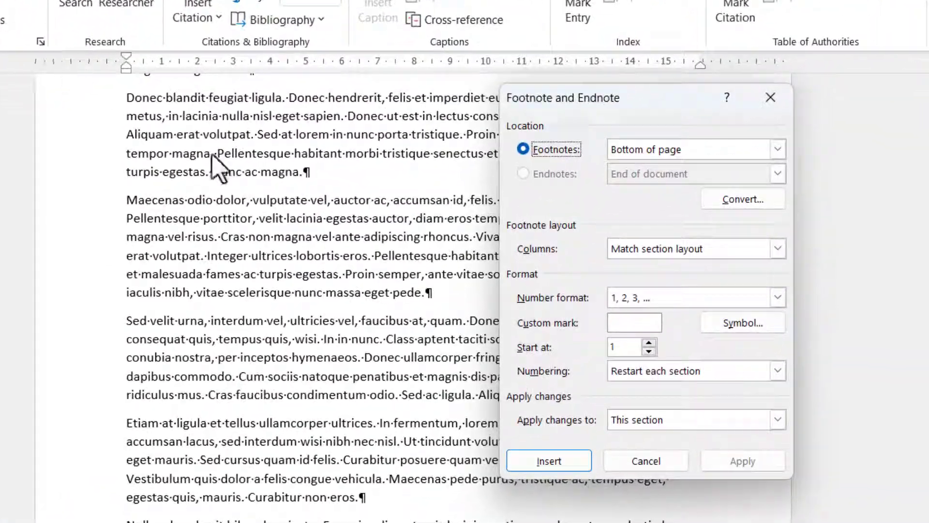
pyautogui.click(752, 352)
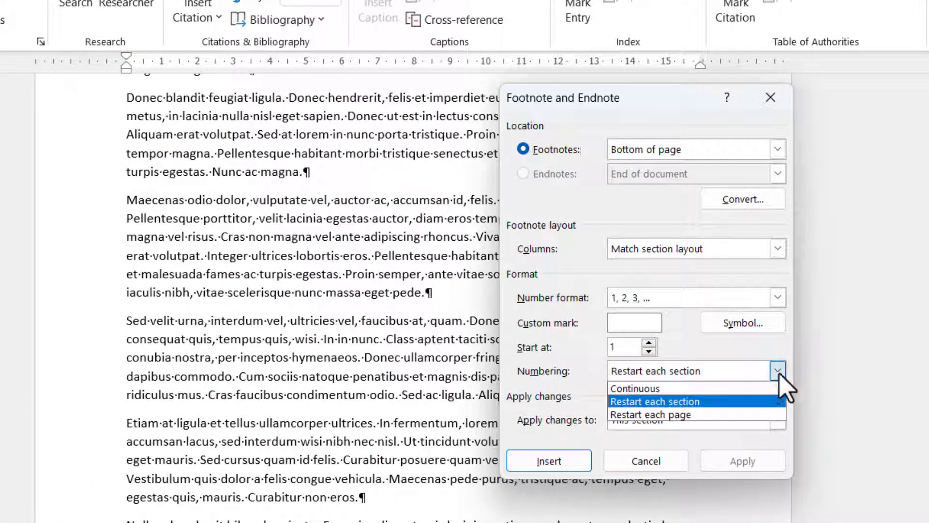
pyautogui.click(677, 391)
pyautogui.click(732, 460)
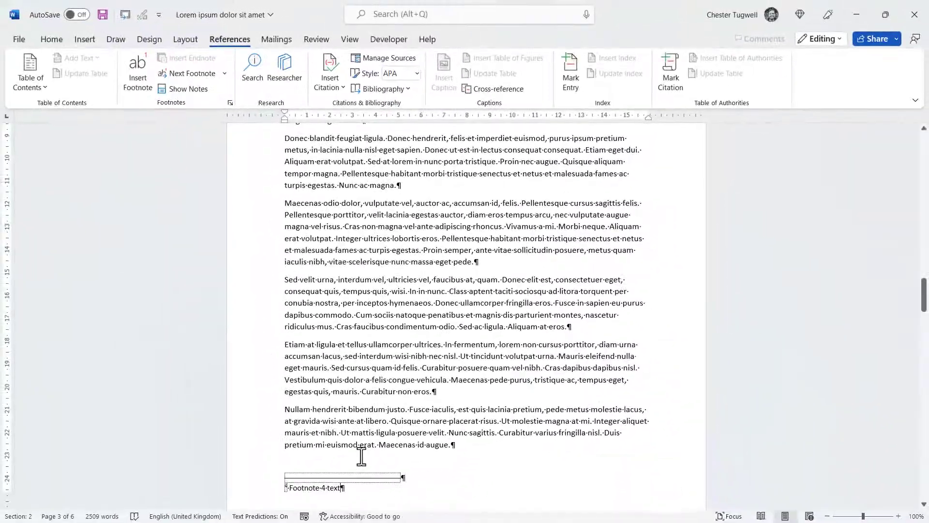
pyautogui.scroll(-10, 325, 490)
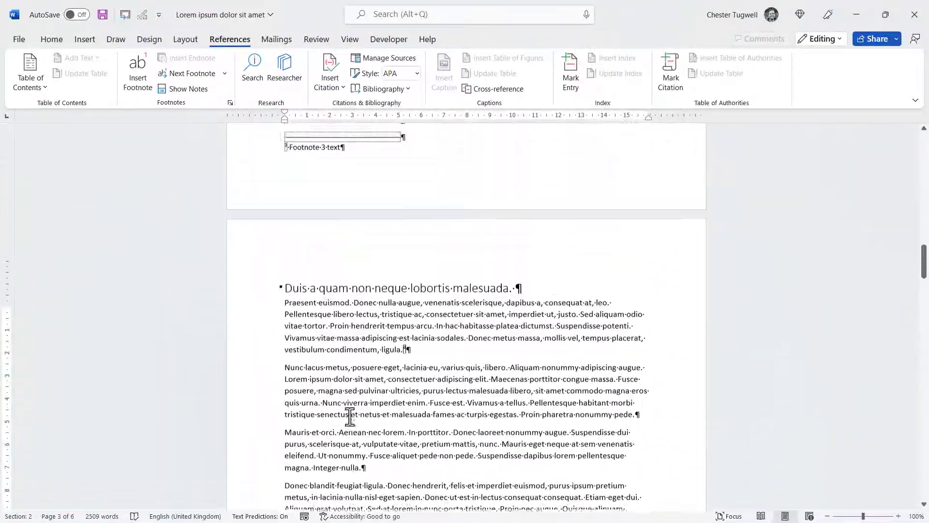
pyautogui.scroll(1, 299, 359)
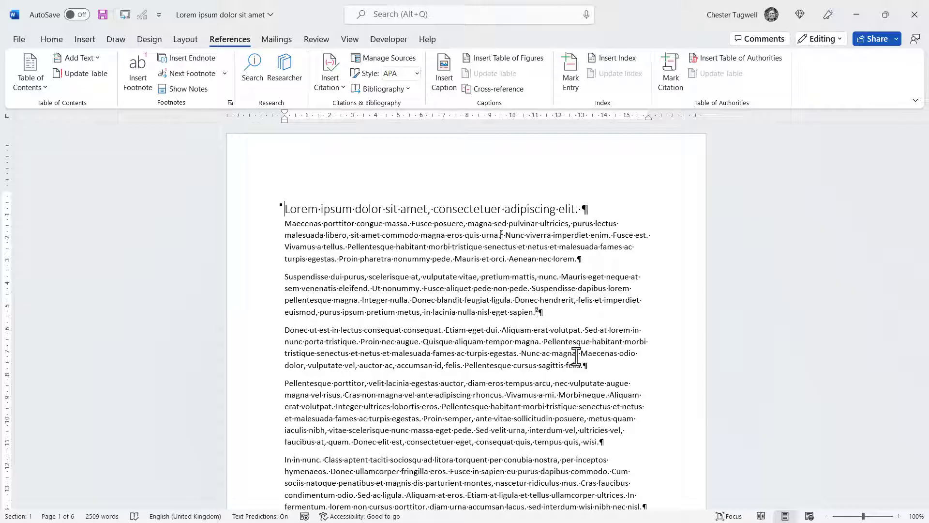
# Format all text below the "Proin pharetra nonummy pede." heading, through the document's end, in two columns
pyautogui.scroll(-10, 365, 414)
pyautogui.scroll(-9, 370, 413)
pyautogui.scroll(-20, 378, 415)
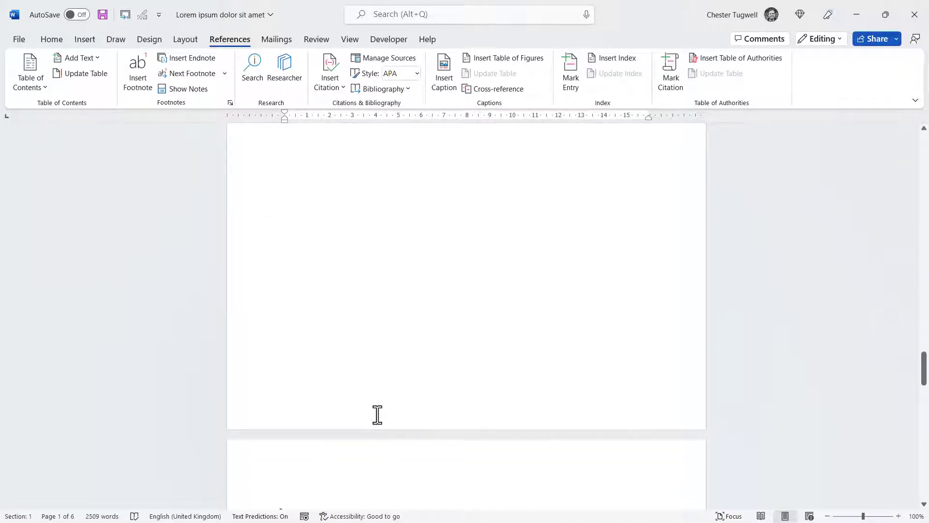
pyautogui.scroll(-7, 378, 415)
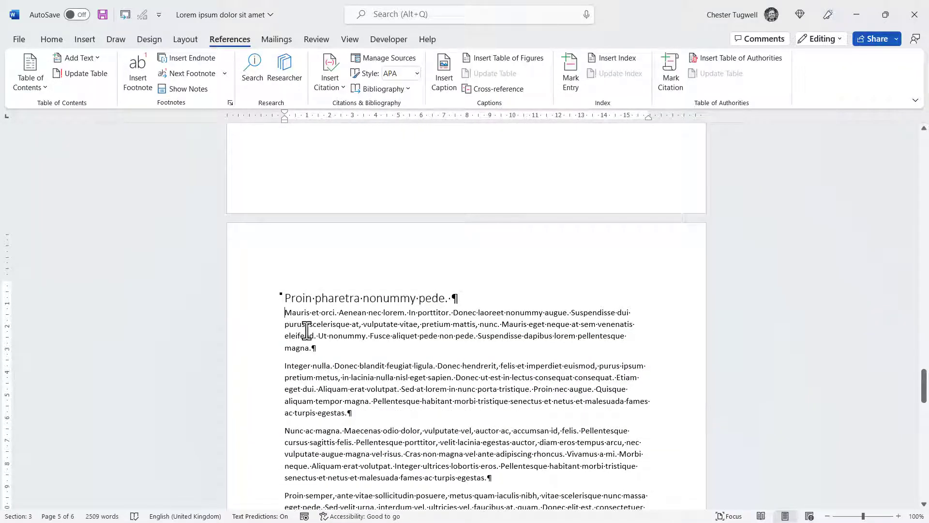
pyautogui.hotkey('ctrl', 'shift', 'End')
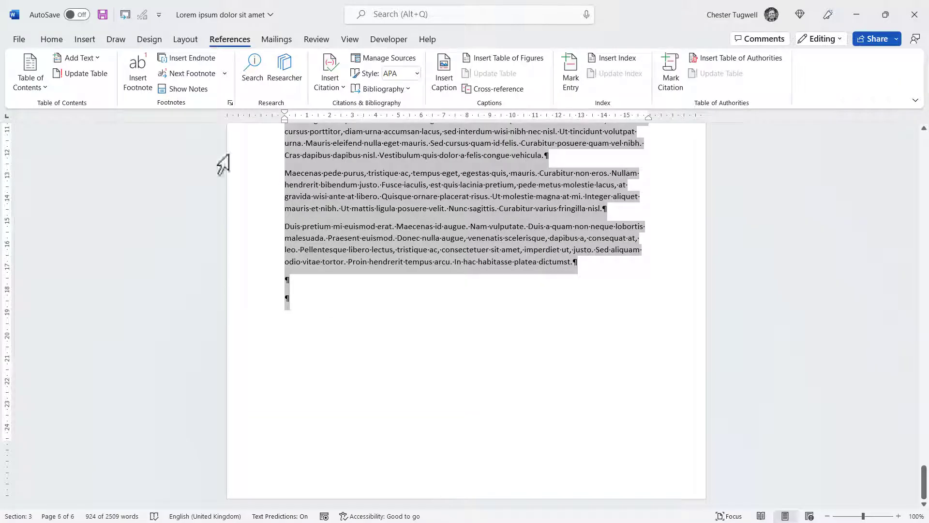
pyautogui.click(178, 38)
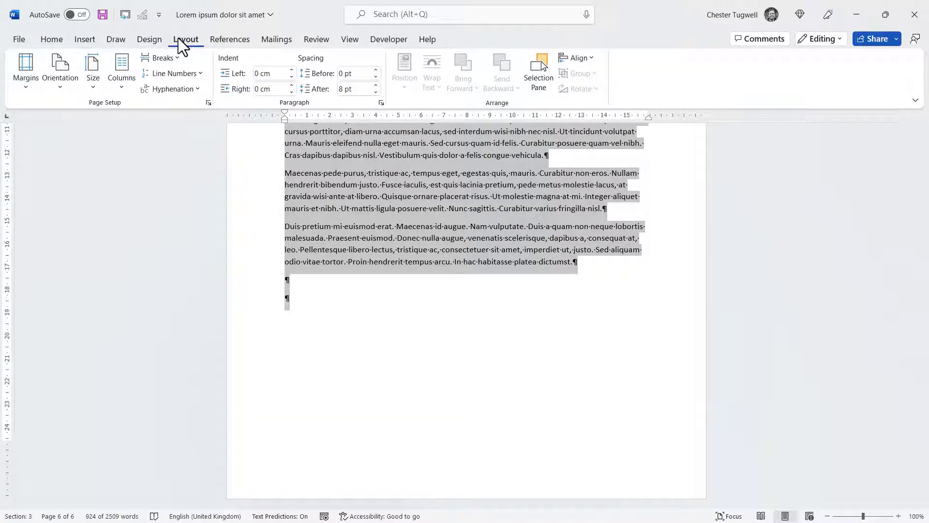
pyautogui.click(127, 78)
pyautogui.click(144, 142)
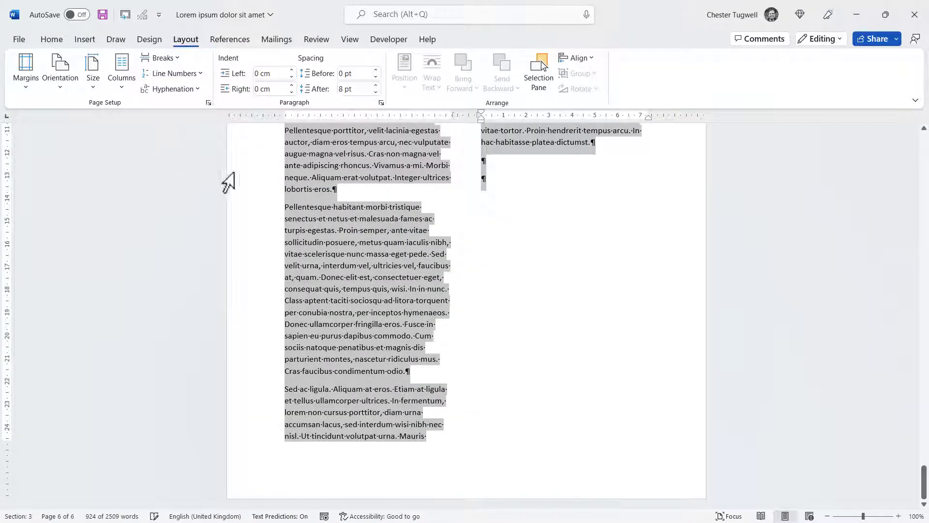
# Insert footnotes "Footnote in column" after "lorem pellentesque magna." in the first column and "Footnote in second column" after "Suspendisse potenti." in the second
pyautogui.scroll(3, 504, 237)
pyautogui.scroll(10, 504, 237)
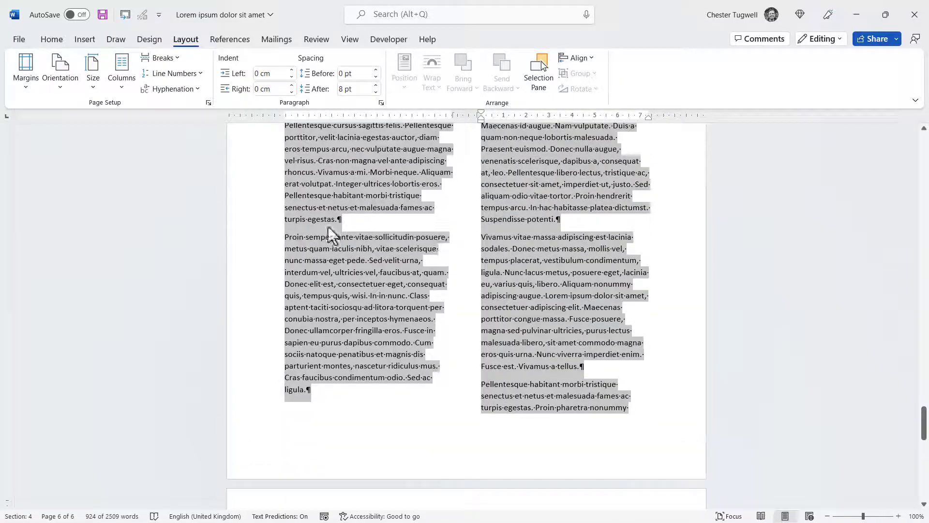
pyautogui.click(336, 170)
pyautogui.scroll(5, 358, 184)
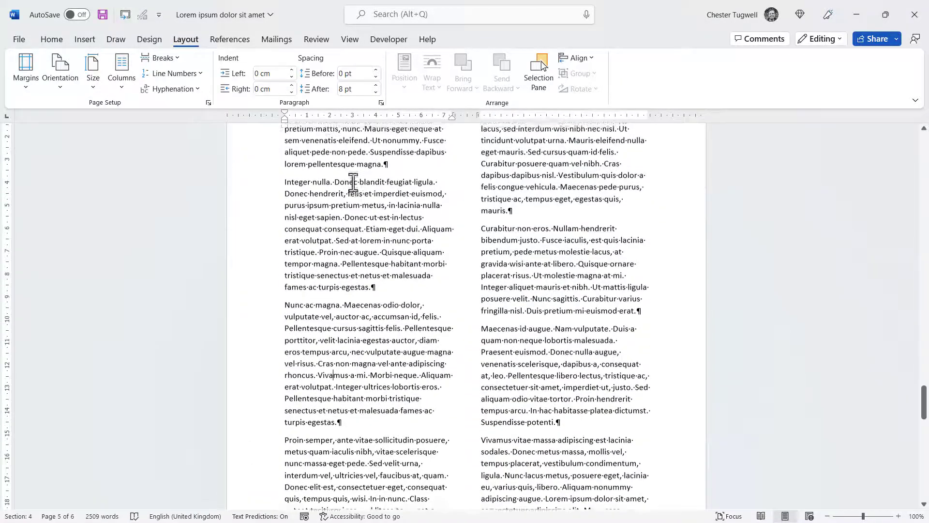
pyautogui.scroll(3, 408, 210)
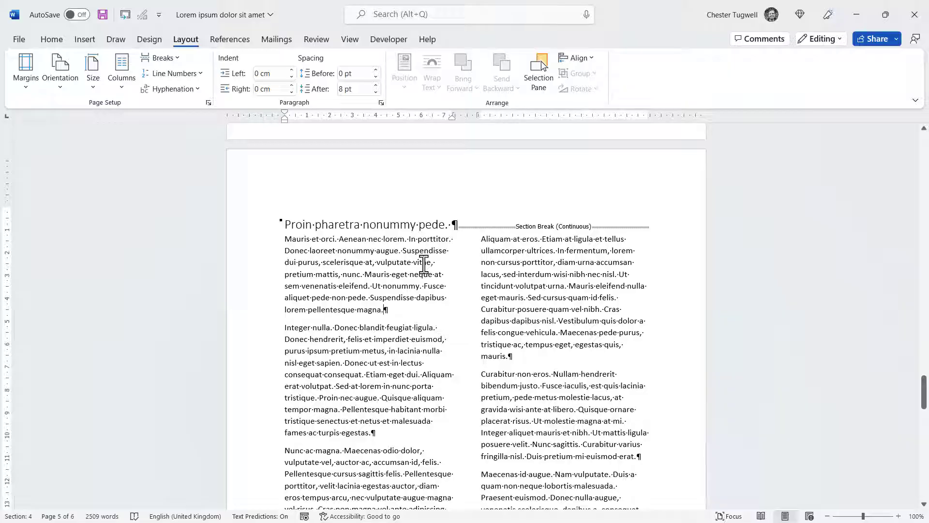
pyautogui.click(226, 39)
pyautogui.click(147, 86)
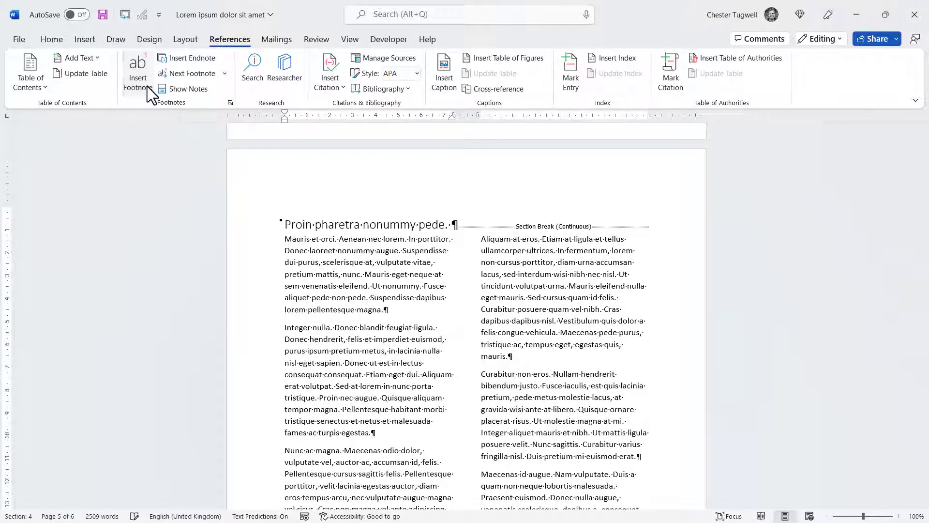
pyautogui.write('Footnote in column')
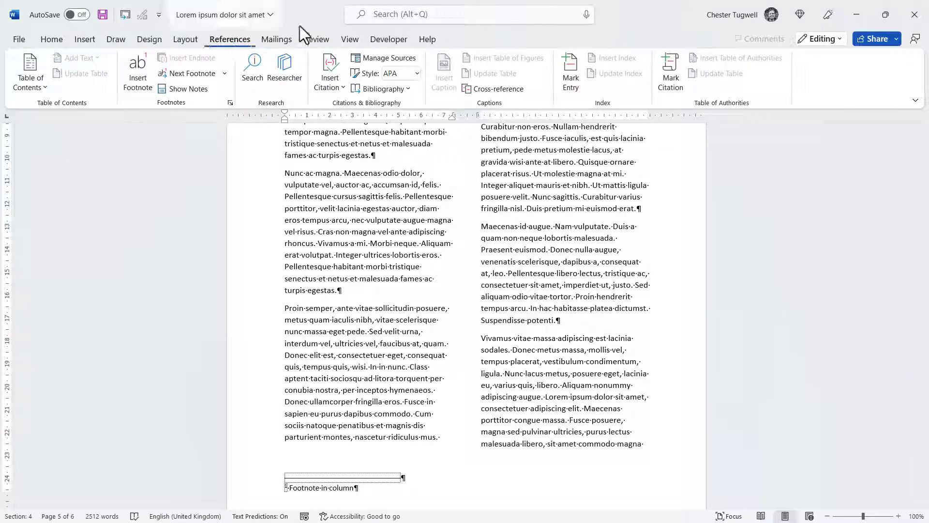
pyautogui.click(561, 320)
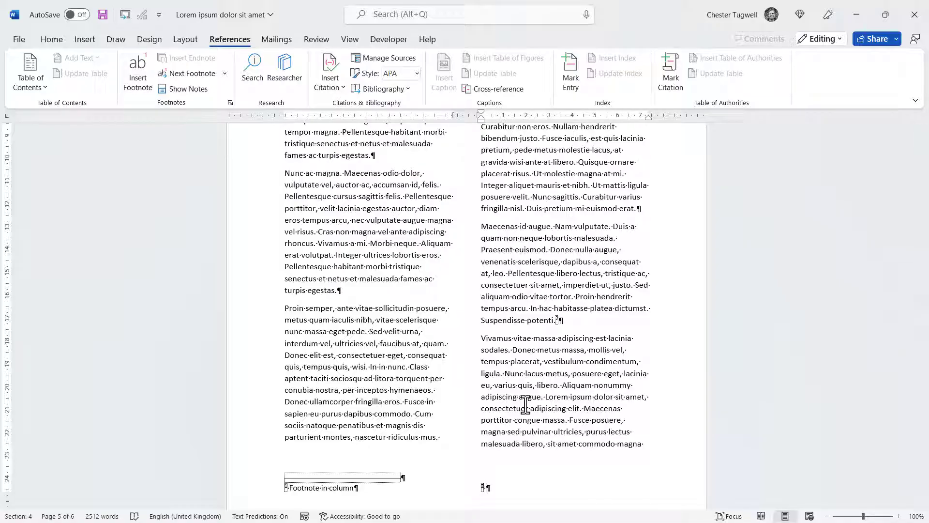
pyautogui.write('note in second column')
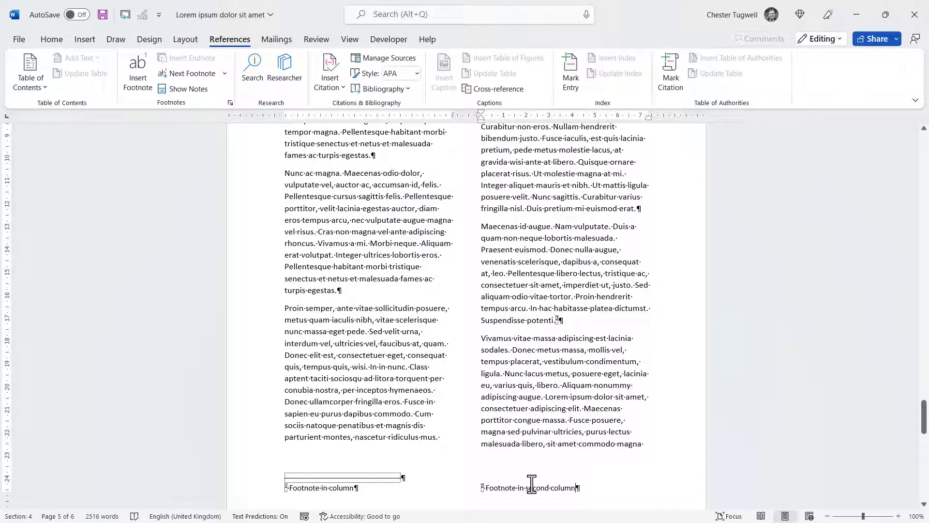
# Set the footnote layout to 1 column and apply it to the two-column section
pyautogui.click(230, 103)
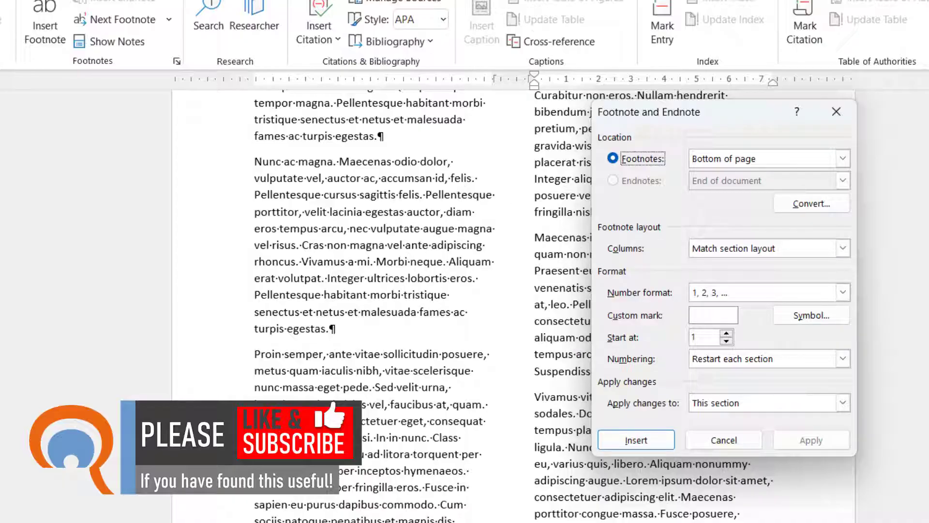
pyautogui.click(840, 248)
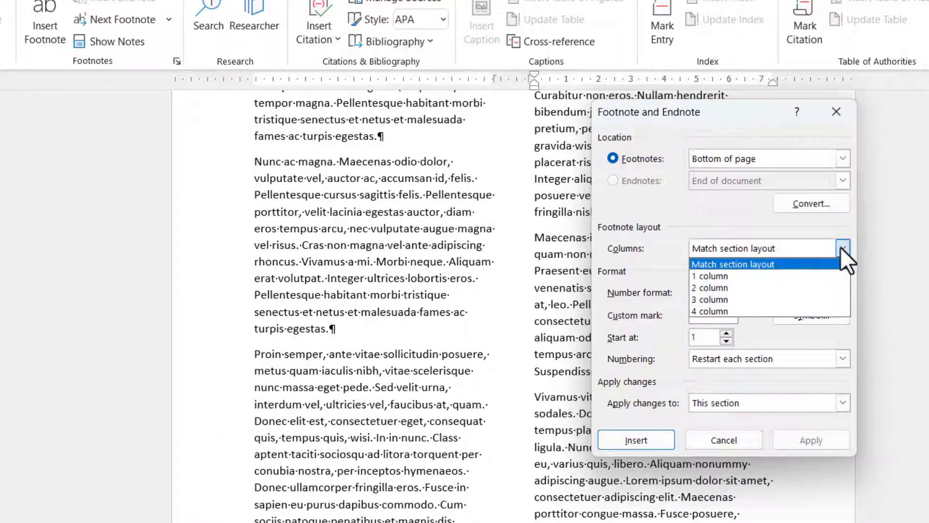
pyautogui.click(734, 274)
pyautogui.click(811, 442)
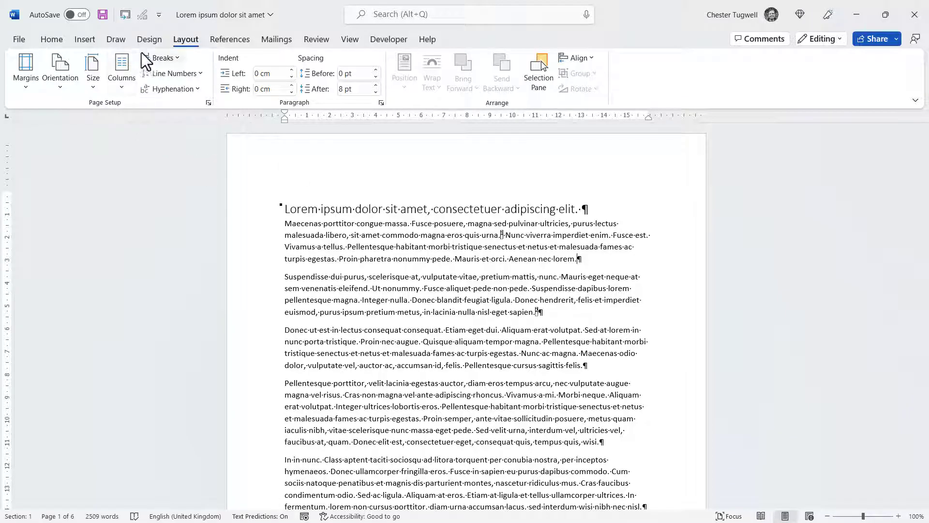
# Insert an endnote at the end of the first paragraph on page 1 with the text "My first endnote"
pyautogui.click(234, 40)
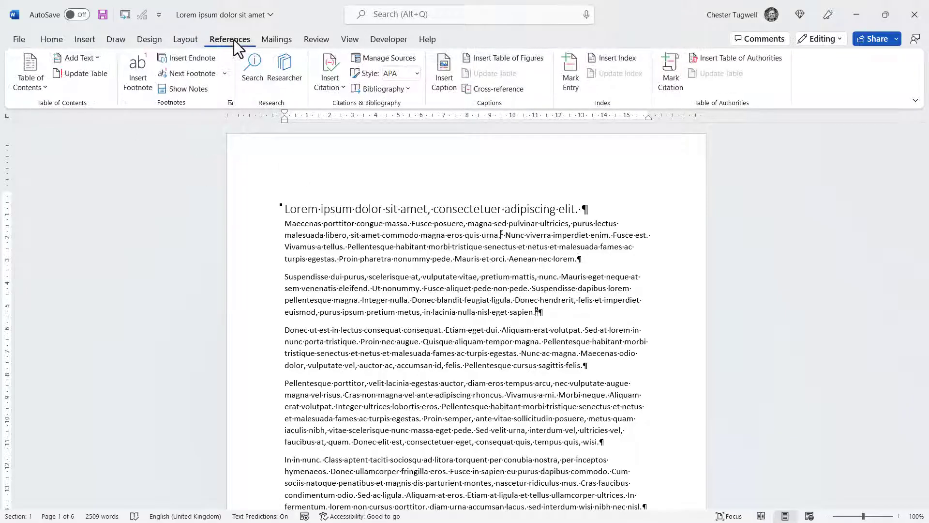
pyautogui.click(192, 57)
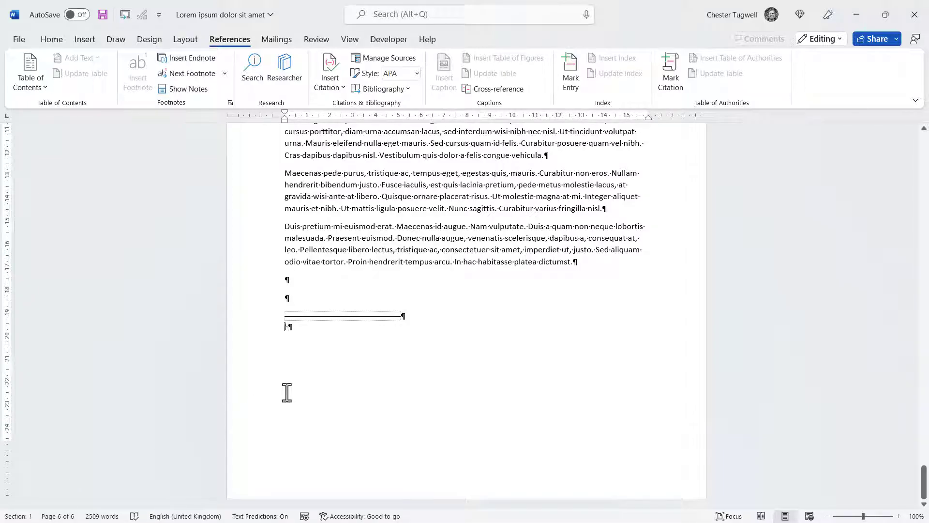
pyautogui.write('My first endnote')
# Insert an endnote after the page 5 paragraph ending "egestas quis, mauris." with the text "My second endnote"
pyautogui.scroll(6, 410, 334)
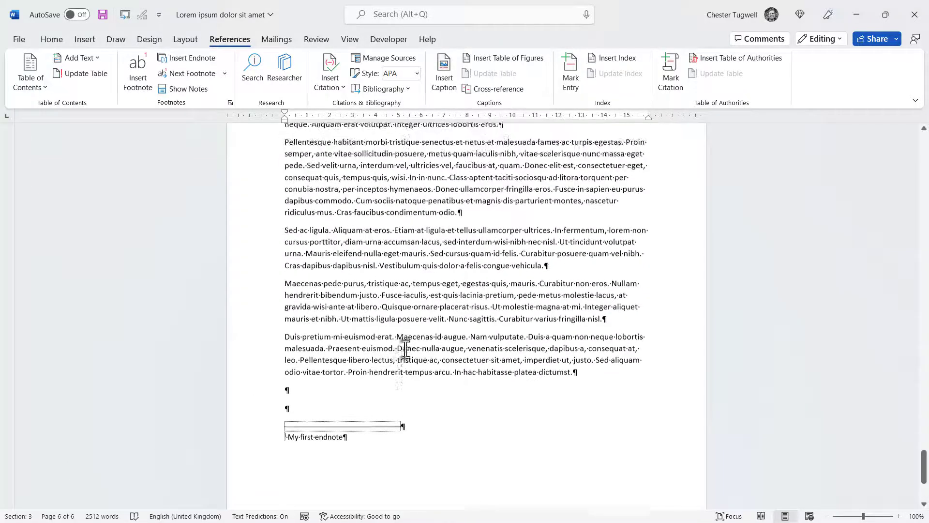
pyautogui.scroll(10, 409, 334)
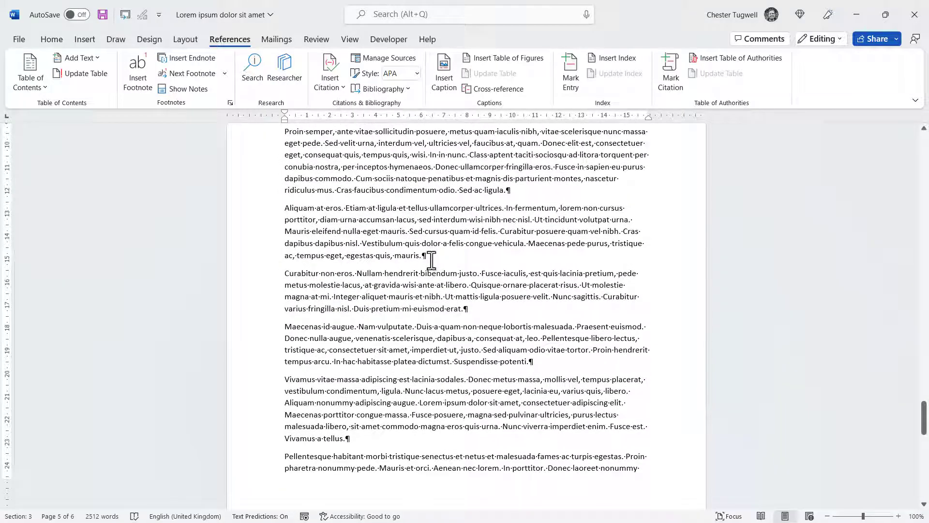
pyautogui.click(195, 61)
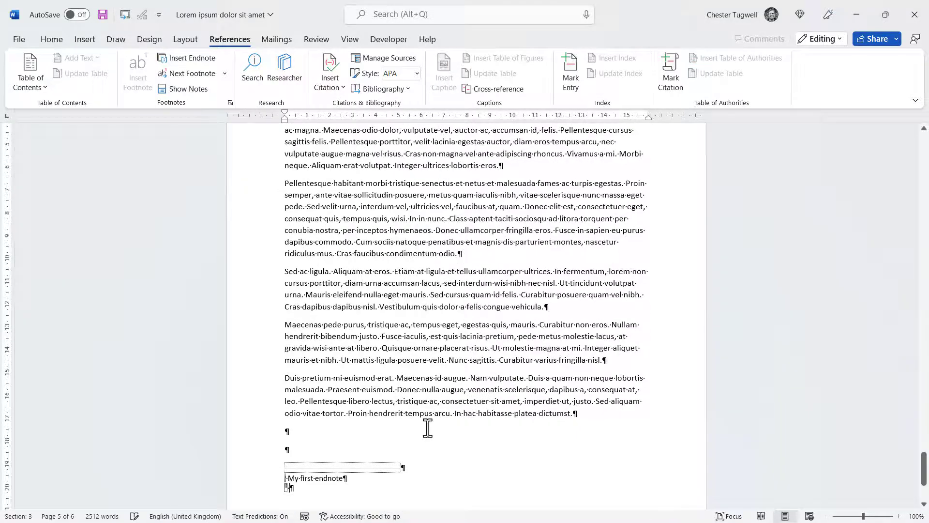
pyautogui.write('My second endnote')
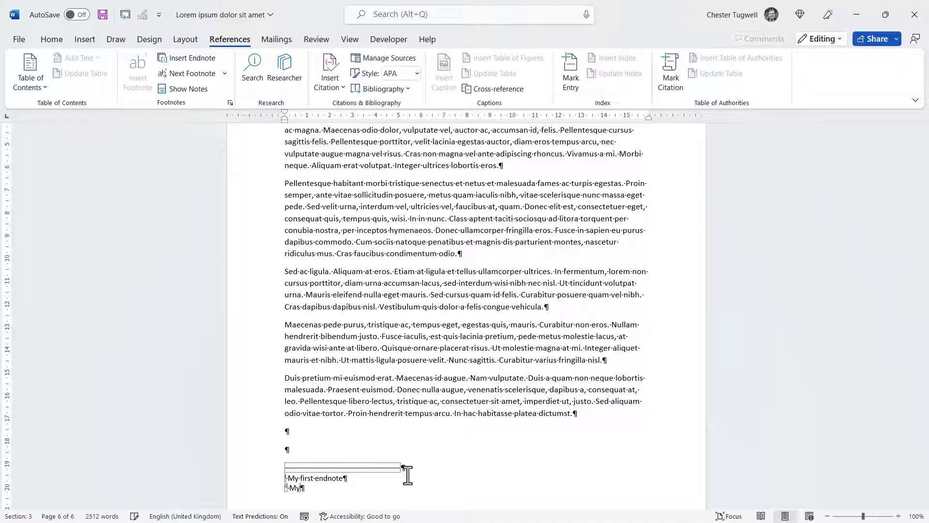
# Convert all footnotes in the document to endnotes and check the note list at the document's end
pyautogui.click(230, 103)
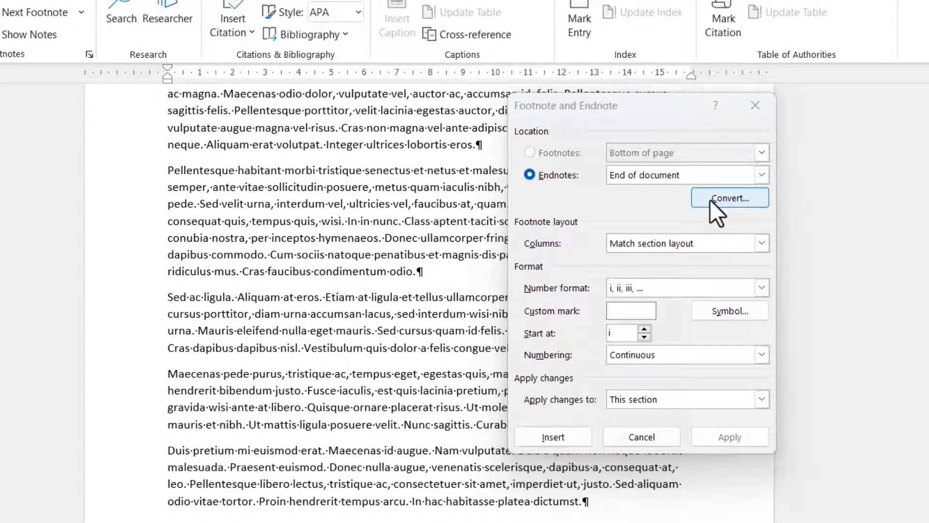
pyautogui.click(710, 199)
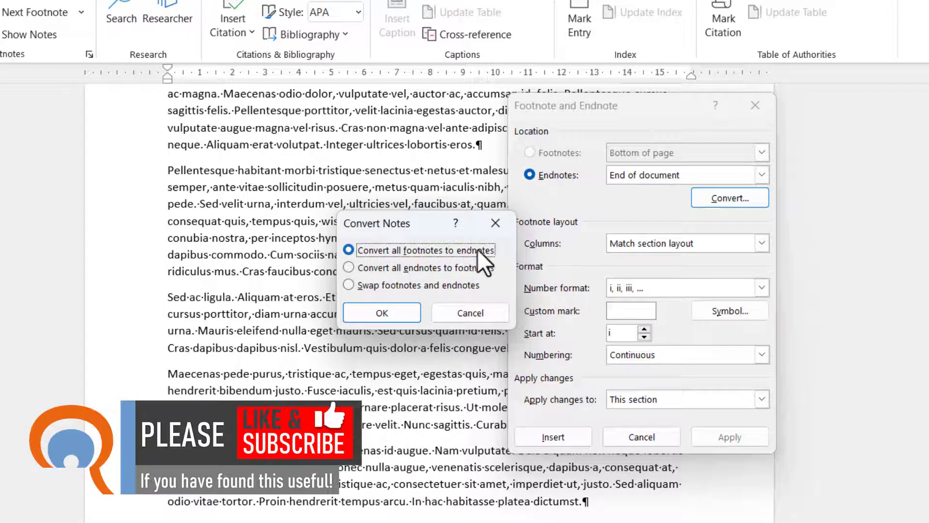
pyautogui.click(384, 312)
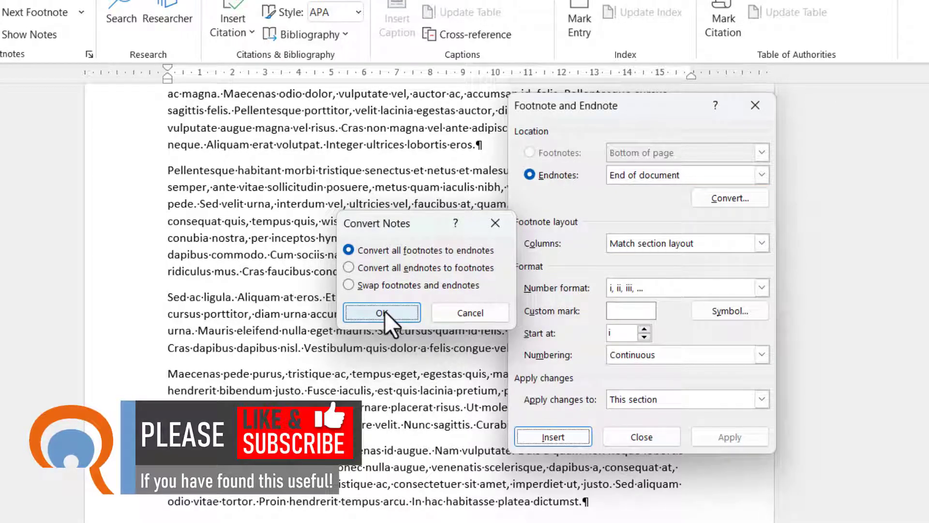
pyautogui.click(641, 437)
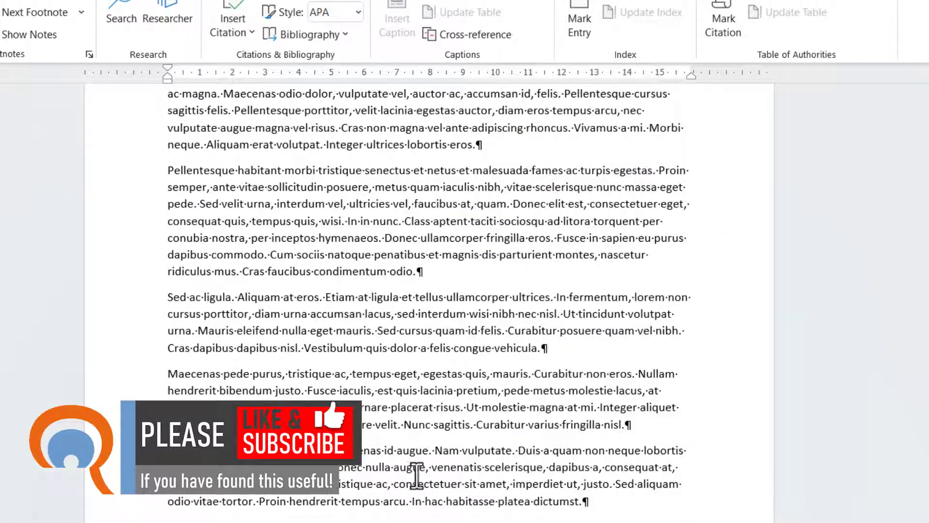
pyautogui.scroll(-3, 498, 460)
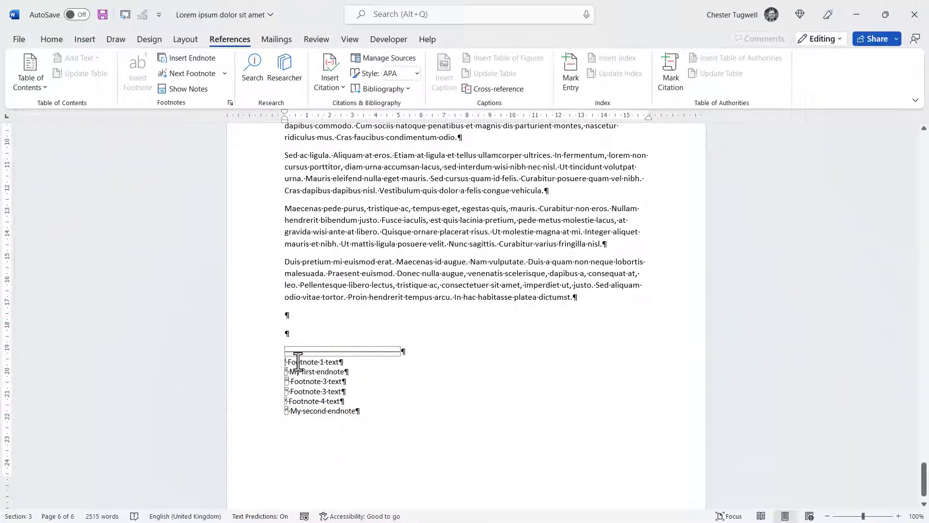